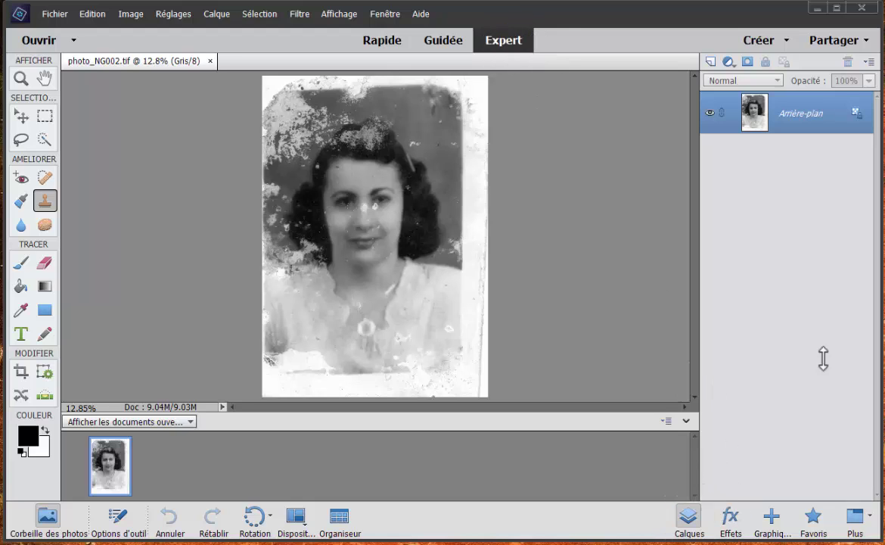
Step: Duplicate the Arrière-plan layer as "Arrière-plan copie" in the same document
right_click(796, 120)
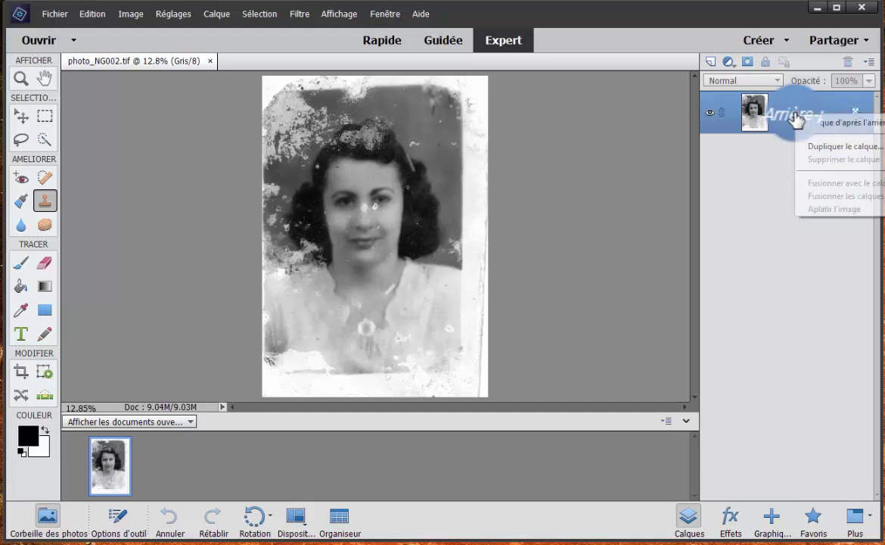
click(832, 155)
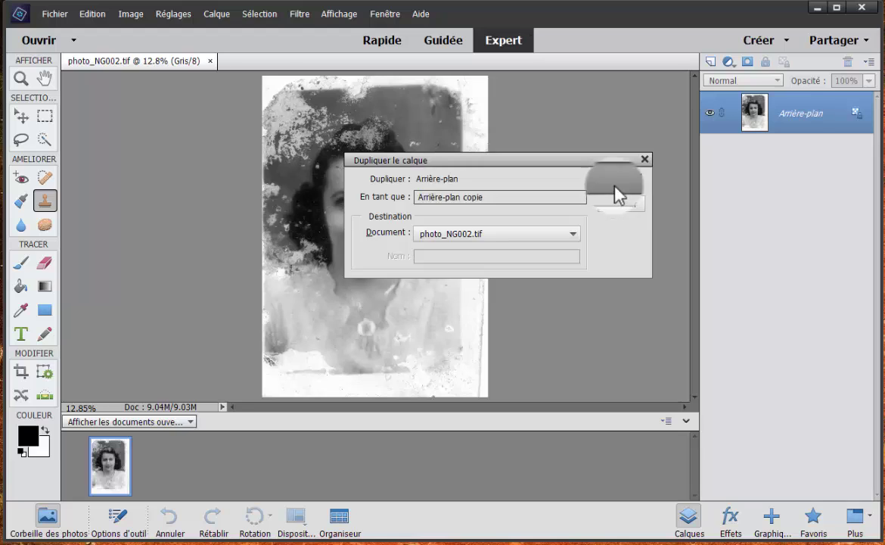
click(616, 191)
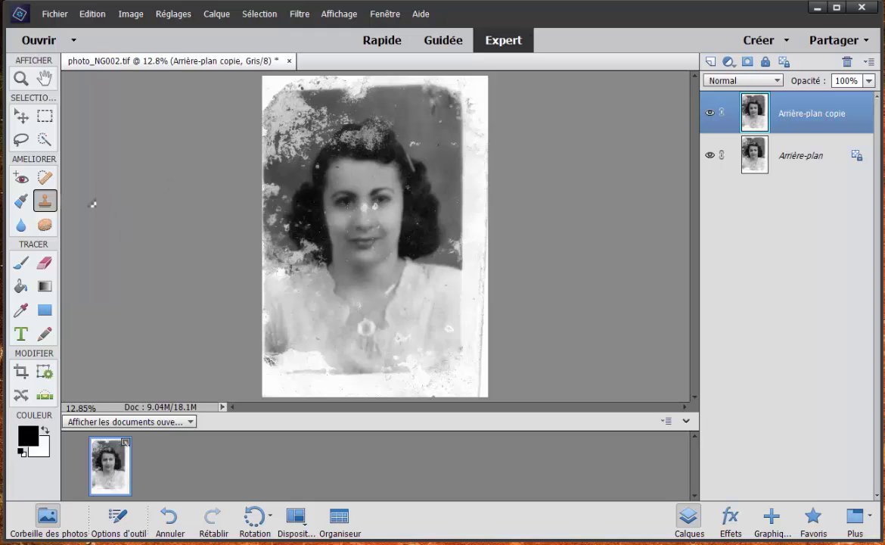
Step: Activate the spot healing brush (Correcteur localisé) and set its mode to Similarité des couleurs
click(45, 180)
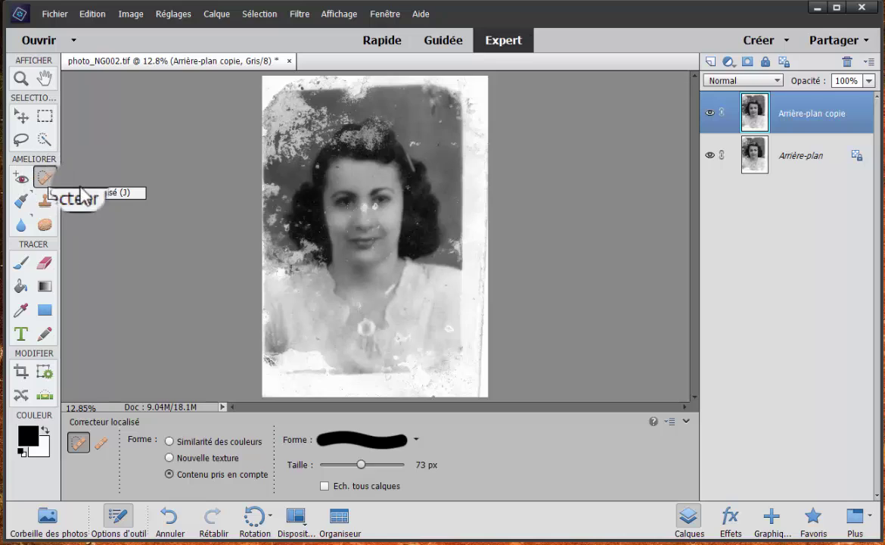
click(46, 203)
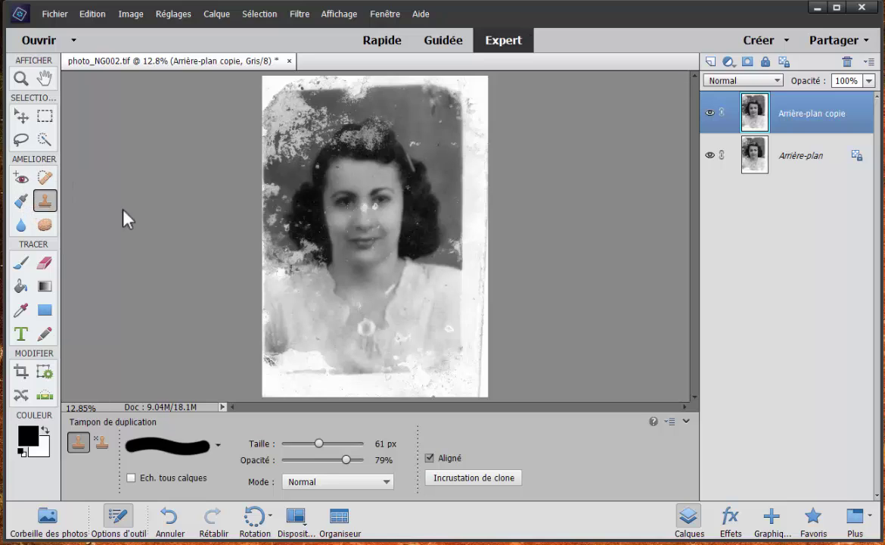
click(45, 180)
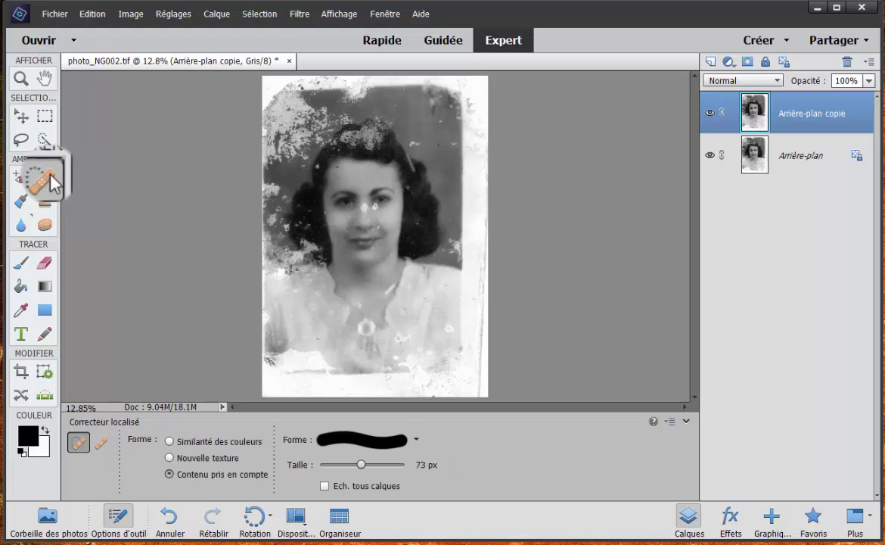
click(168, 441)
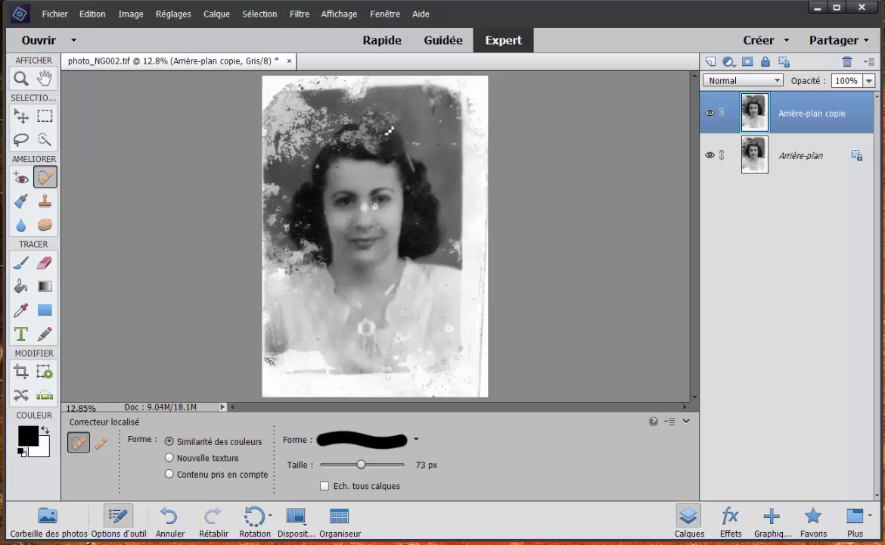
Step: Choose the hard 9 px tip from the Formes par défaut brushes and set the healing brush size to 42 px
click(339, 14)
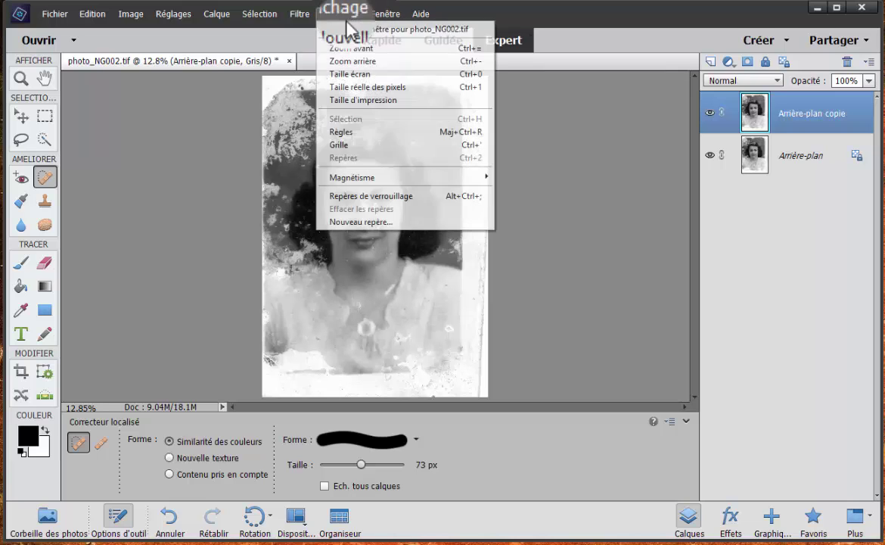
click(363, 49)
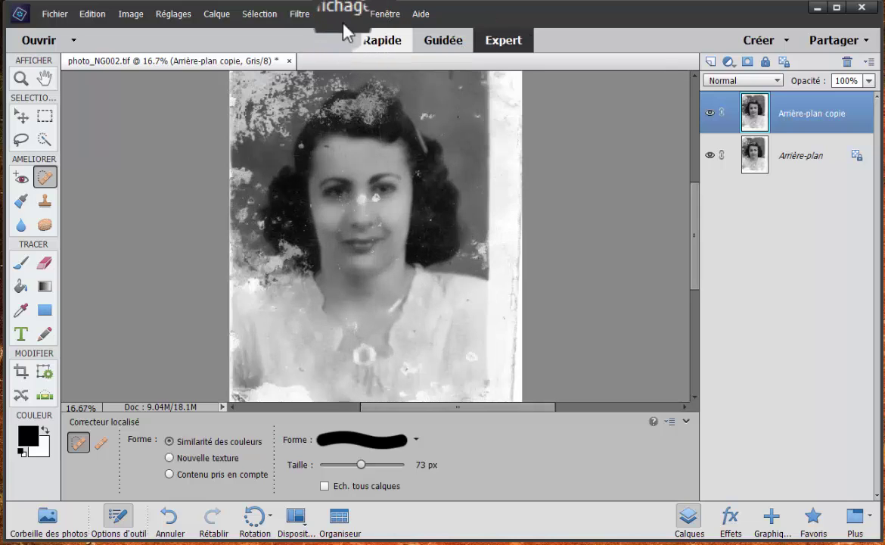
click(340, 15)
click(346, 49)
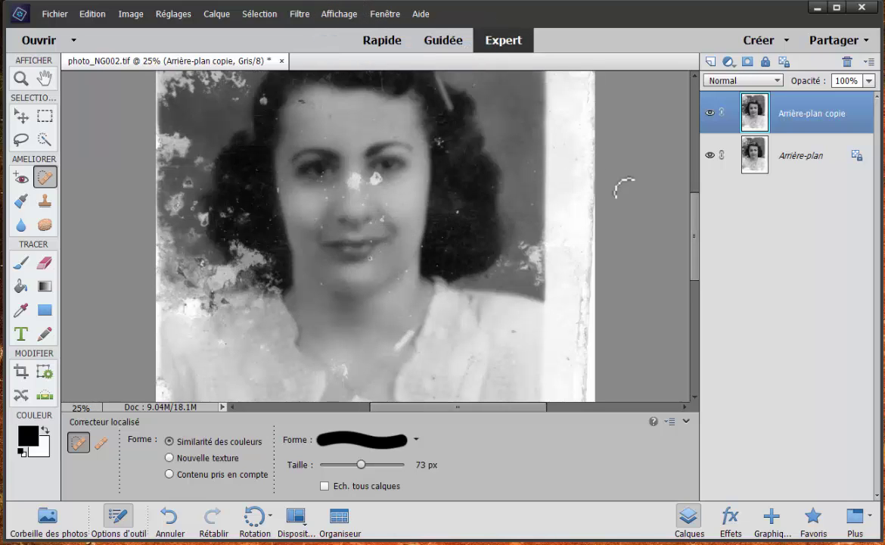
drag(696, 265, 692, 247)
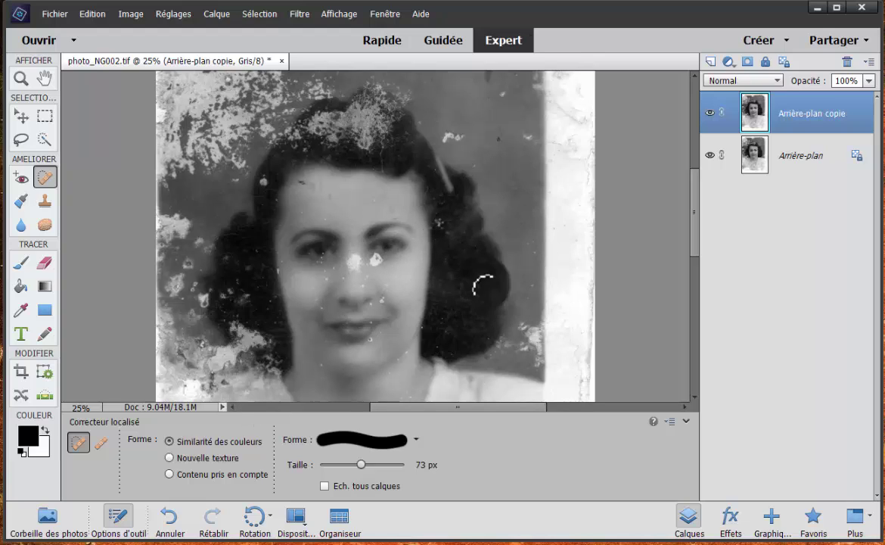
drag(435, 261, 452, 266)
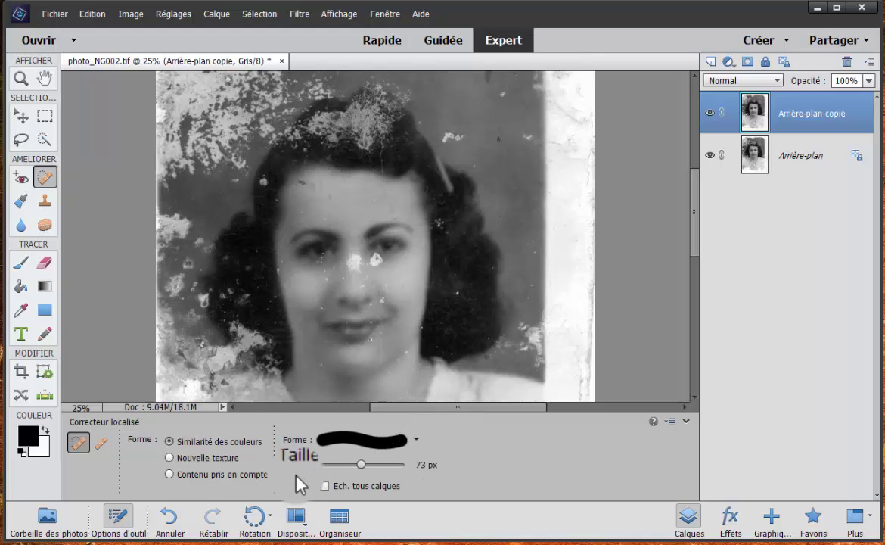
click(415, 441)
click(415, 283)
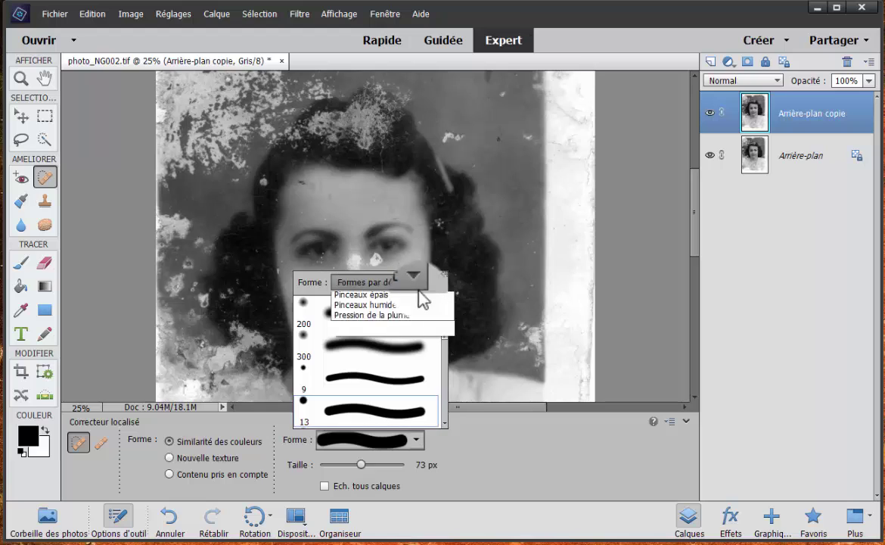
click(409, 298)
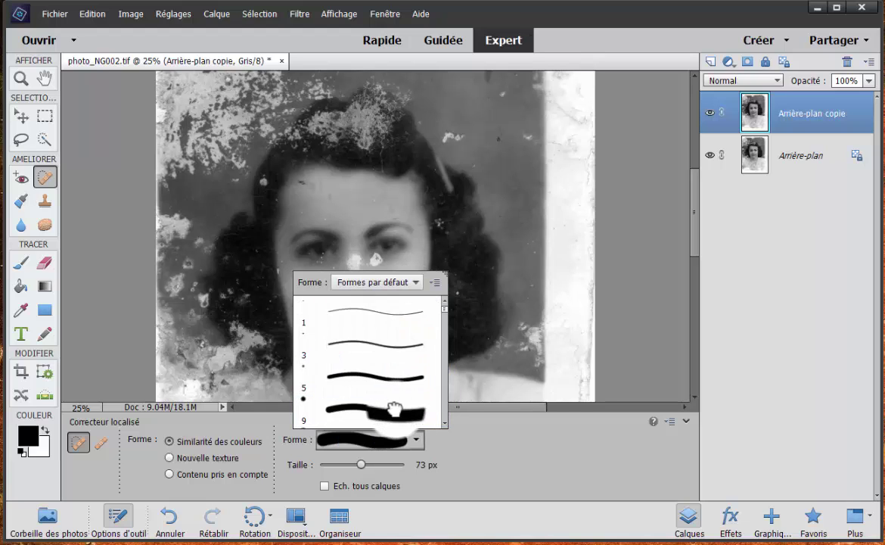
click(394, 409)
click(449, 452)
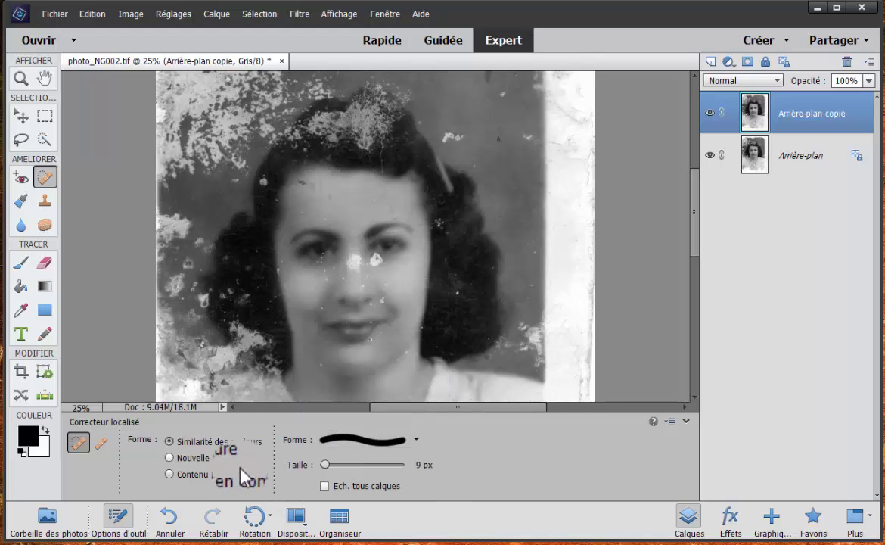
mouse_move(324, 463)
mouse_down()
mouse_move(353, 470)
mouse_move(348, 475)
mouse_move(376, 454)
mouse_up()
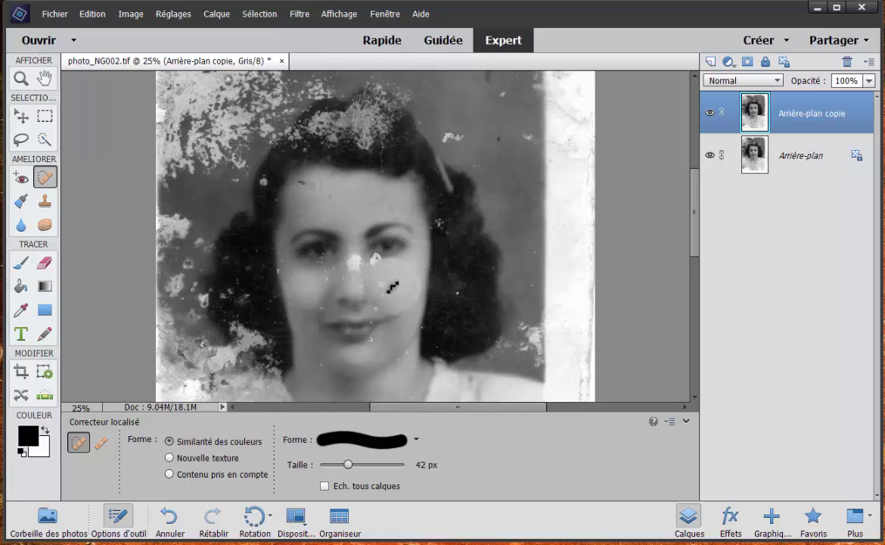
Step: Heal the small light specks on the woman's cheeks, beside the nose and around the mouth and chin
click(376, 308)
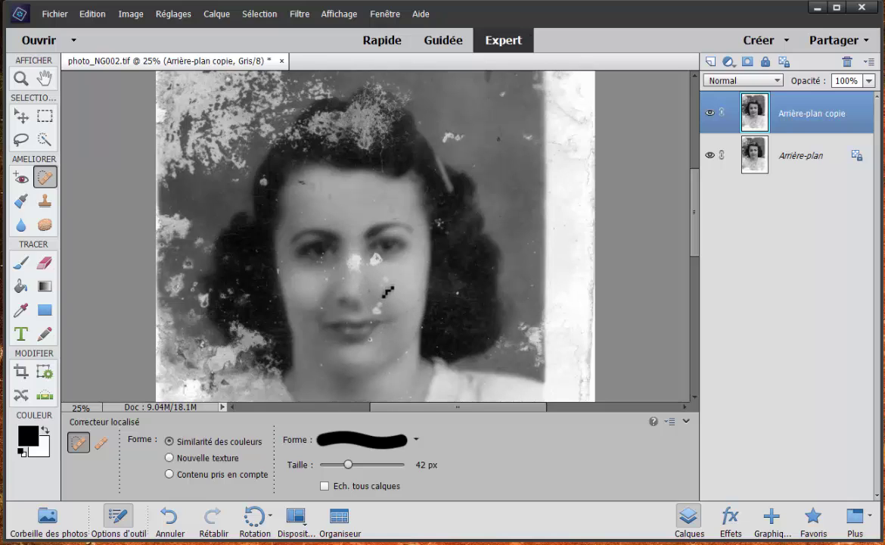
mouse_move(389, 293)
mouse_down()
mouse_move(361, 319)
mouse_move(321, 309)
mouse_up()
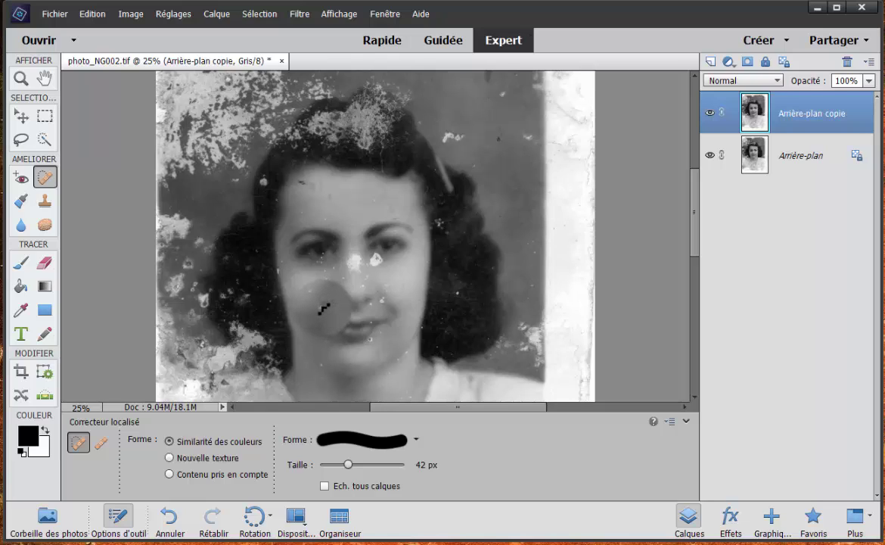
drag(321, 306, 312, 297)
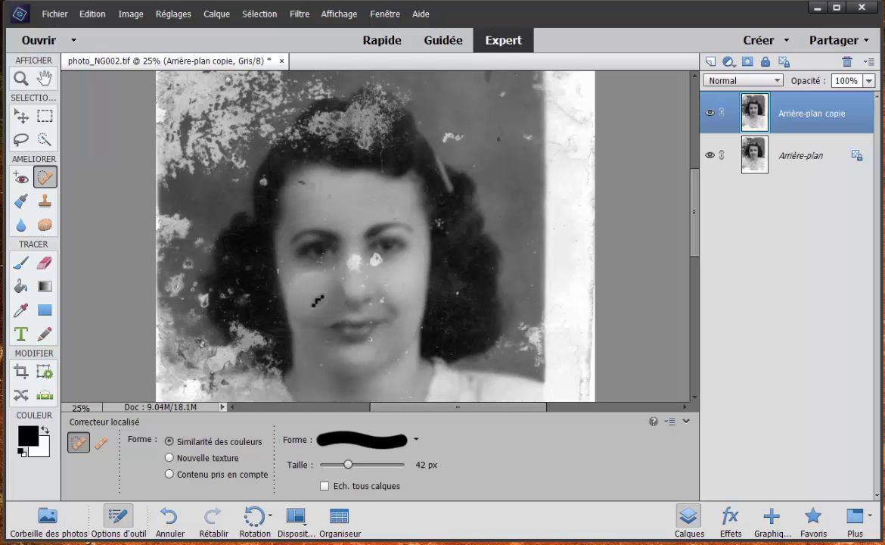
click(307, 304)
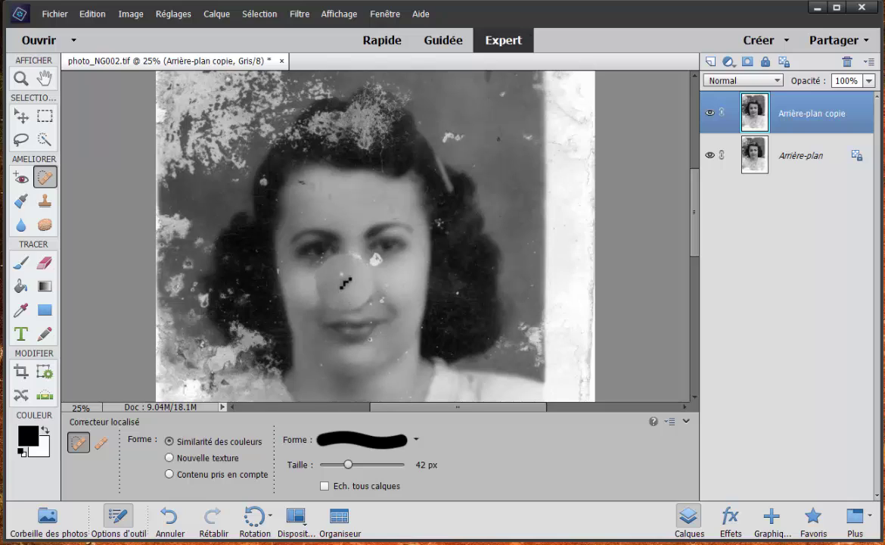
click(330, 272)
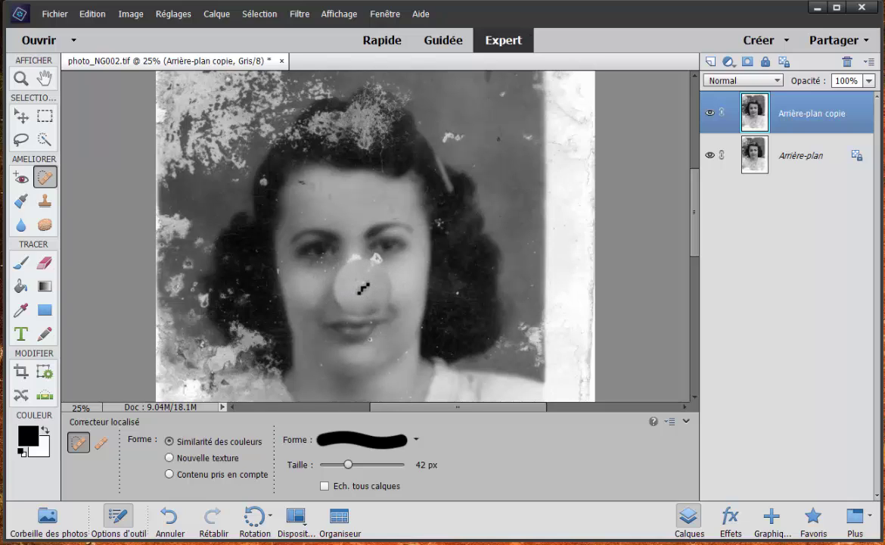
click(351, 284)
click(368, 275)
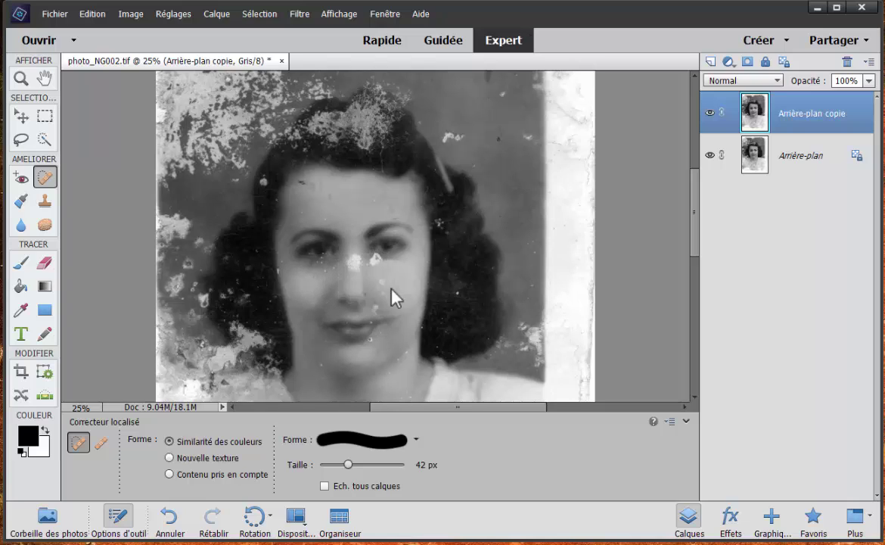
click(384, 278)
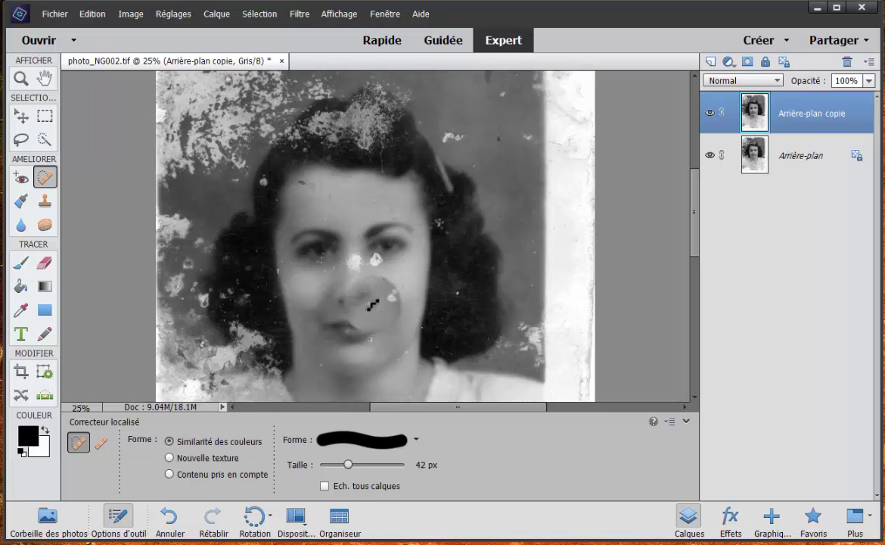
click(371, 302)
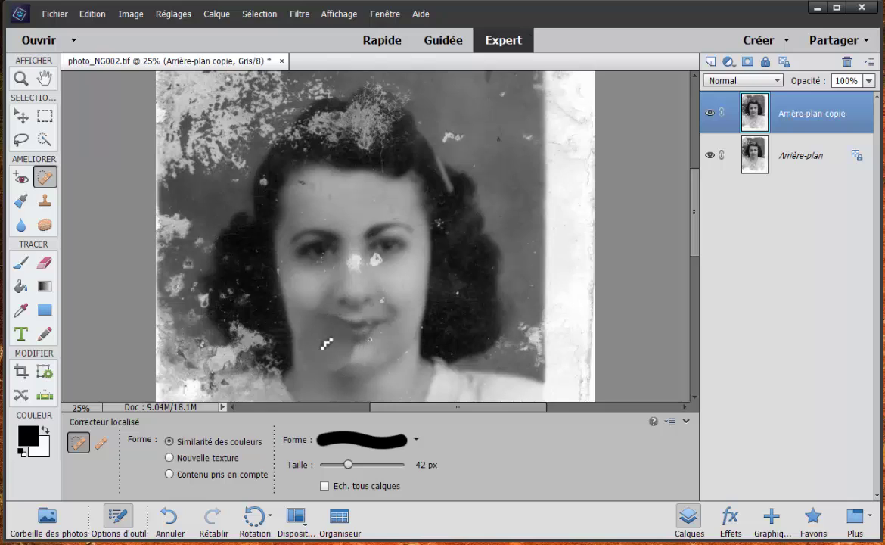
click(321, 334)
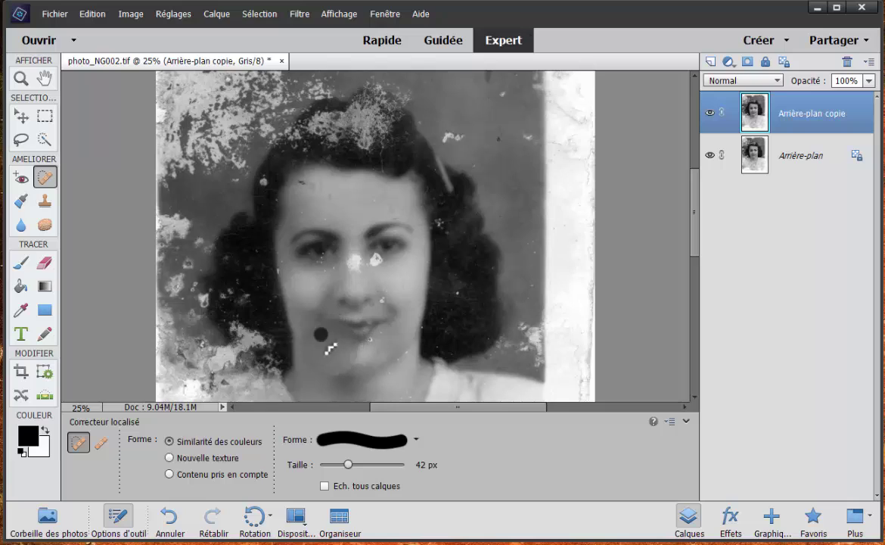
click(369, 338)
click(382, 333)
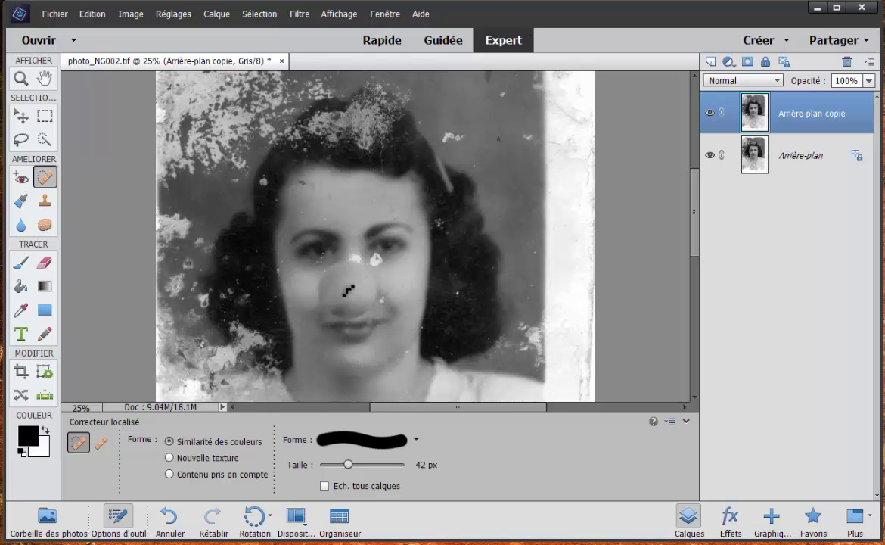
mouse_move(376, 263)
mouse_down()
mouse_move(382, 301)
mouse_move(403, 285)
mouse_up()
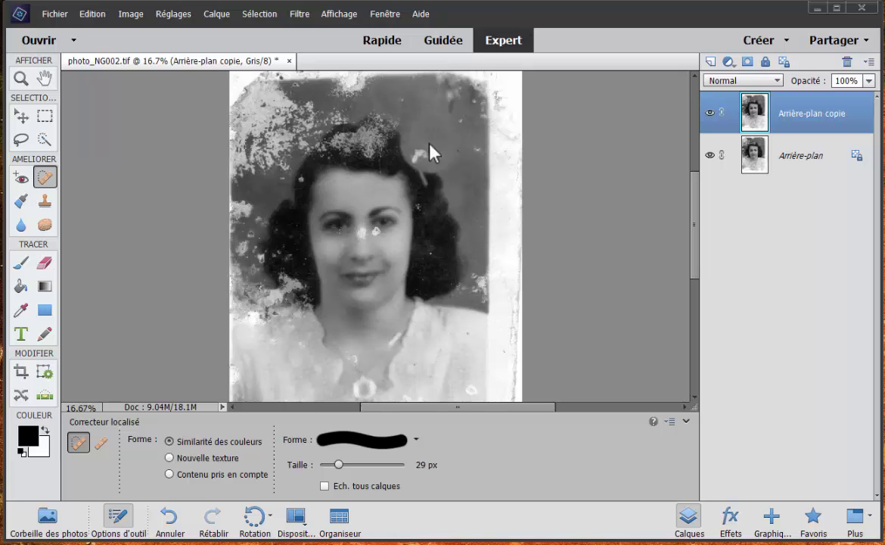
Step: Set the healing brush size to 18 px and remove the white specks beneath the eye on the image's left side
click(349, 15)
click(356, 48)
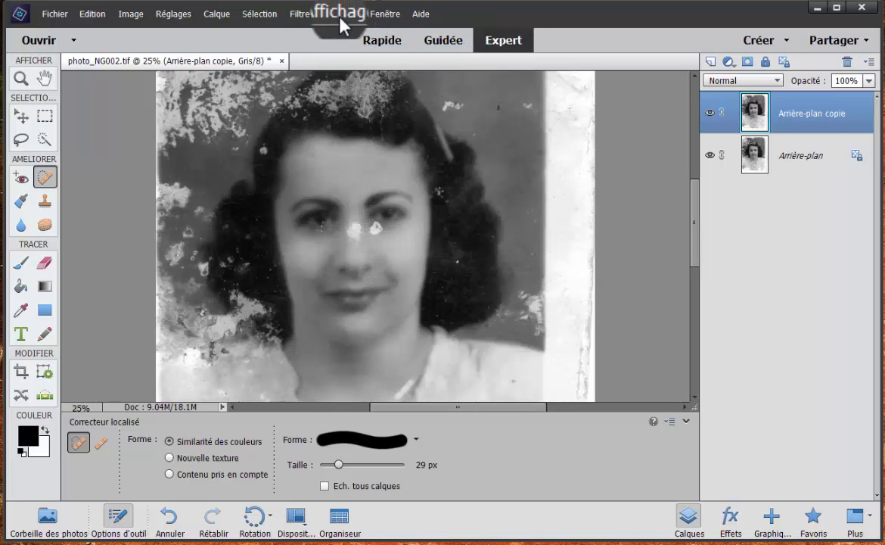
click(345, 17)
click(350, 50)
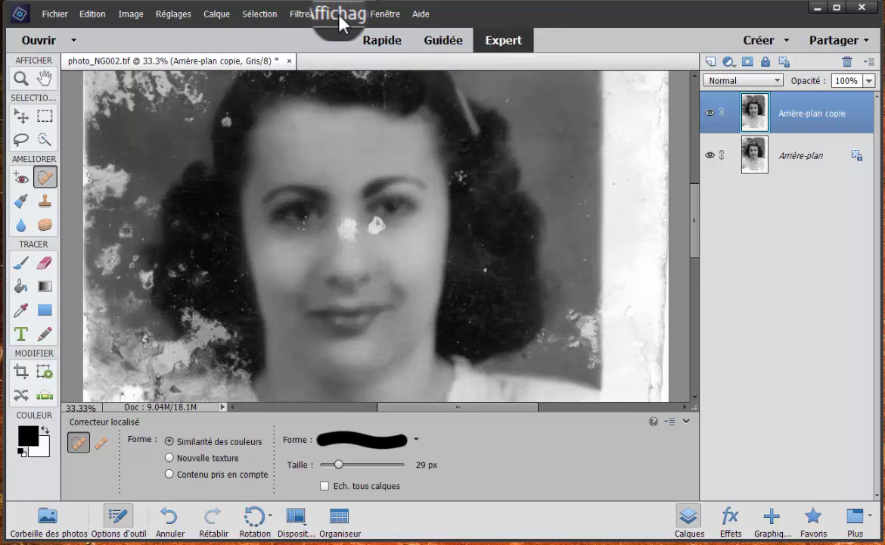
click(344, 16)
click(352, 48)
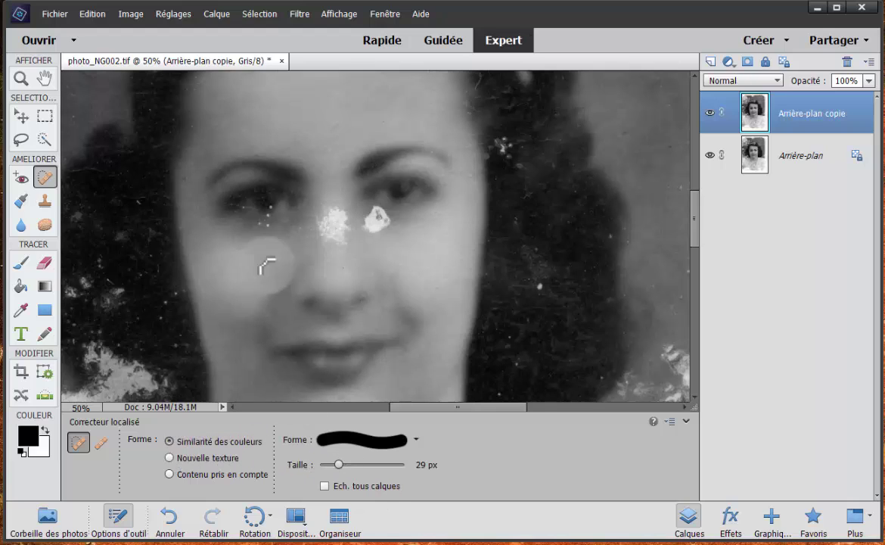
drag(336, 463, 331, 463)
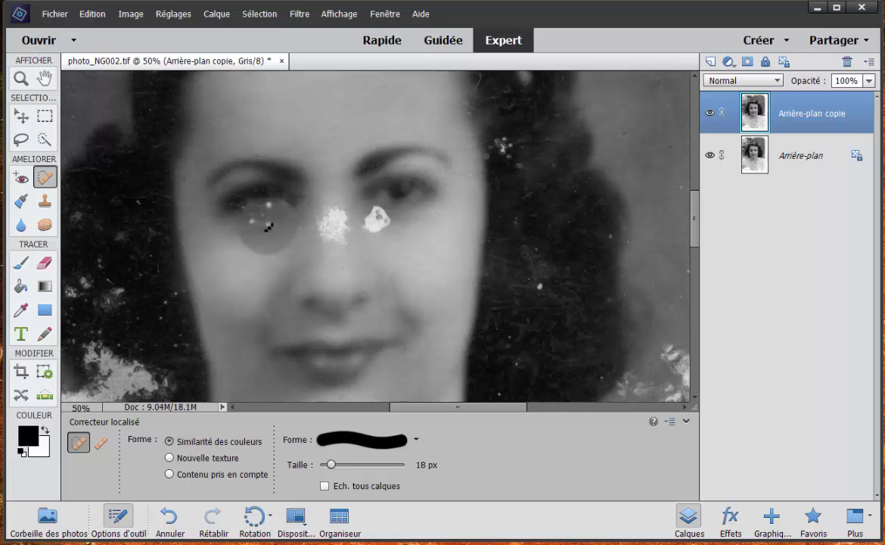
drag(269, 226, 261, 231)
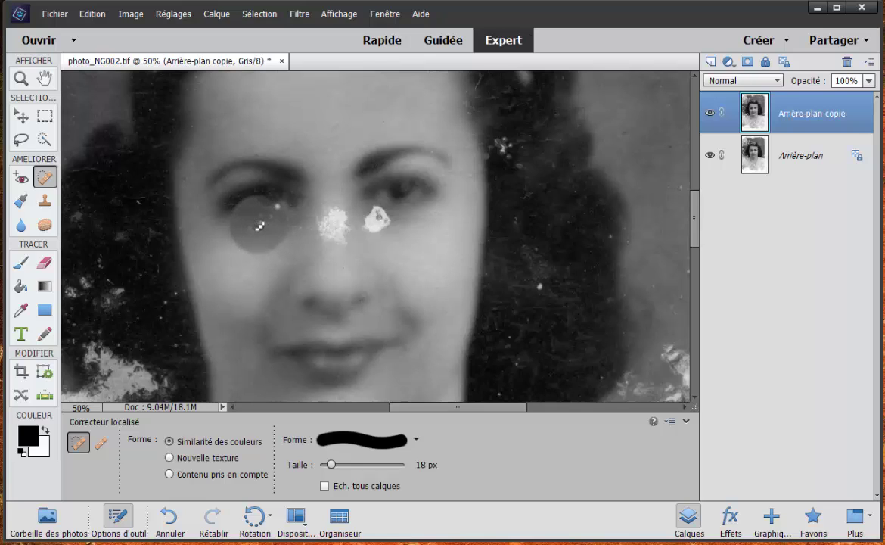
click(256, 227)
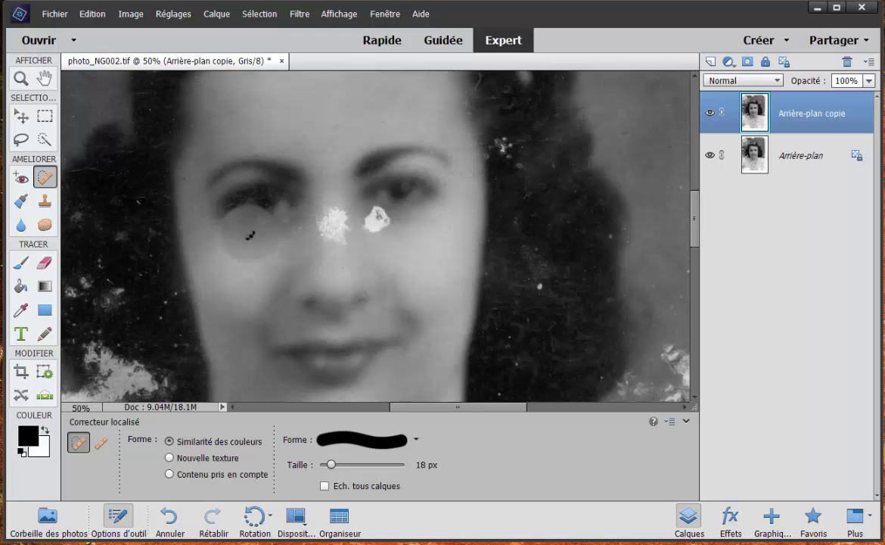
click(239, 213)
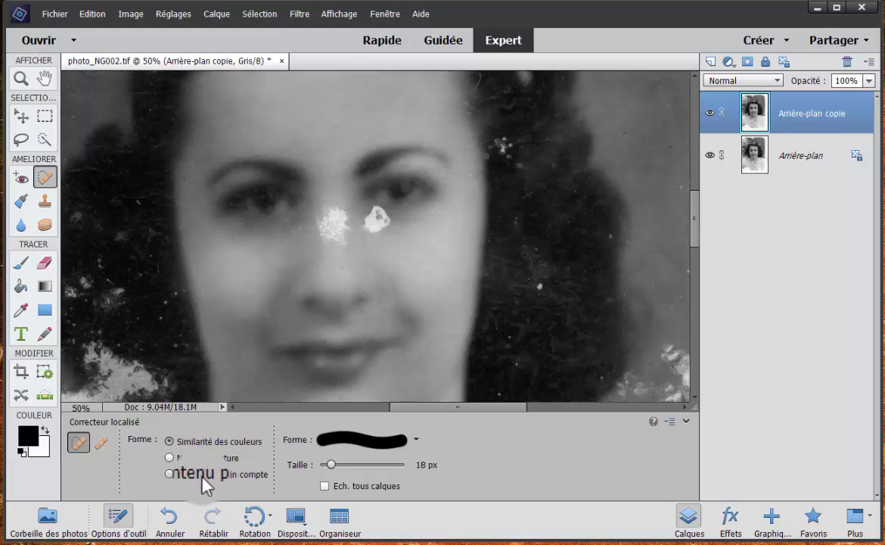
Step: Switch the healing mode to Contenu pris en compte, set the size to 47 px and heal the two white patches at the nose bridge
click(171, 475)
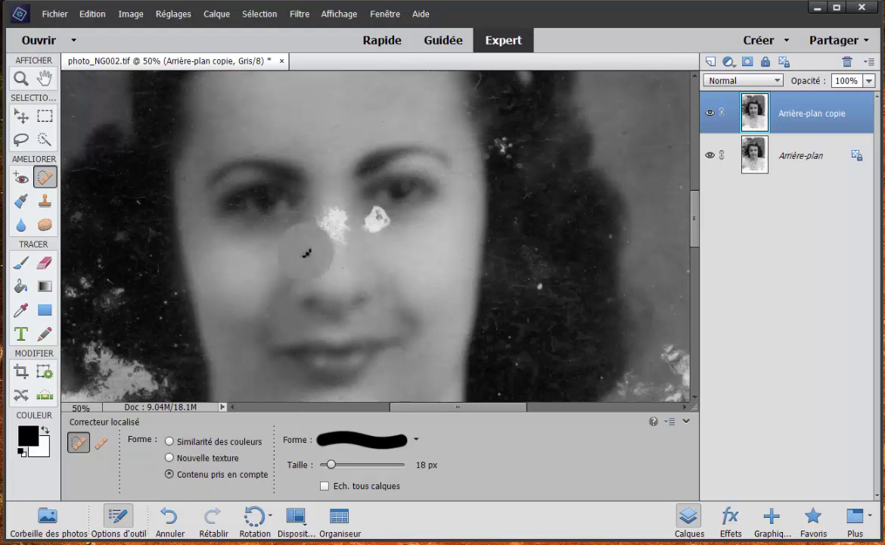
drag(332, 464, 358, 468)
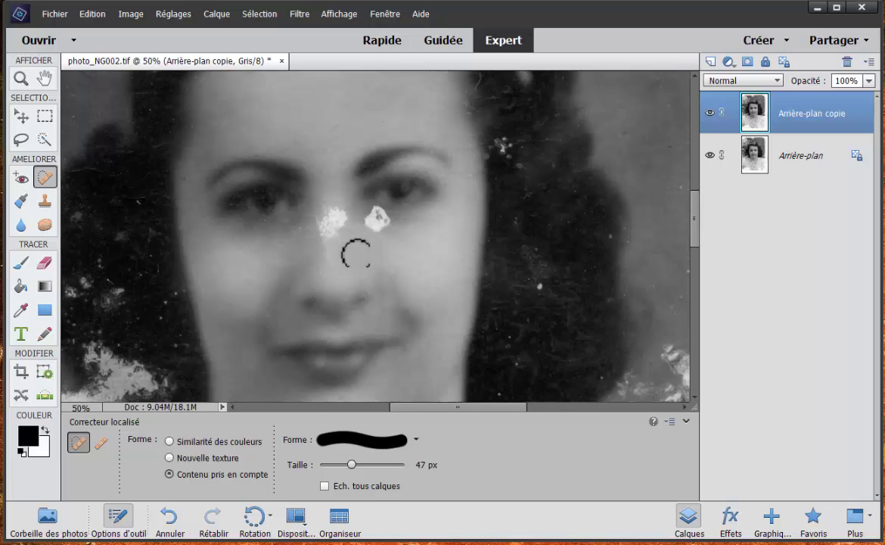
drag(354, 250, 346, 244)
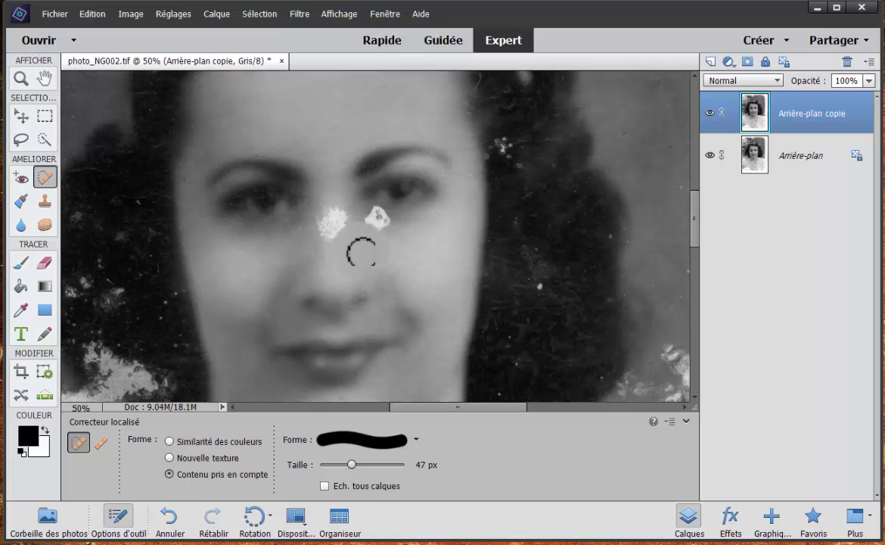
click(309, 254)
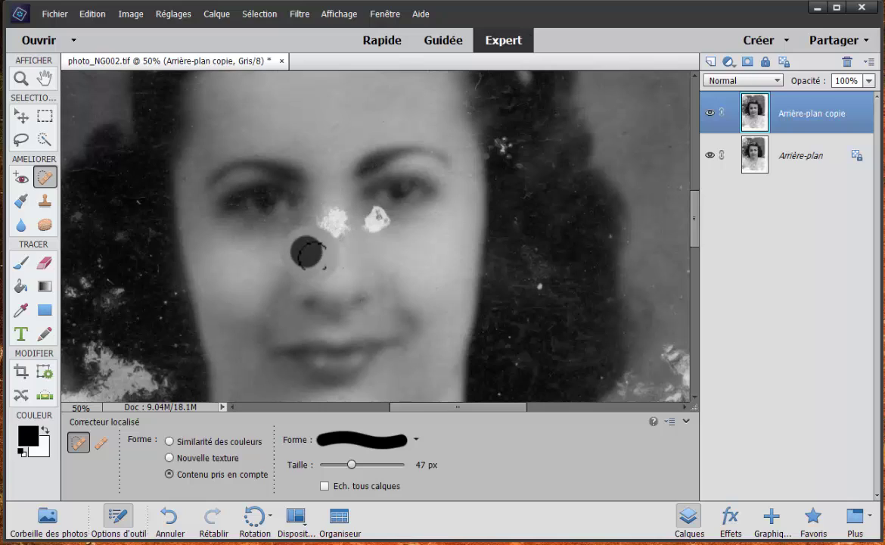
drag(311, 252, 325, 233)
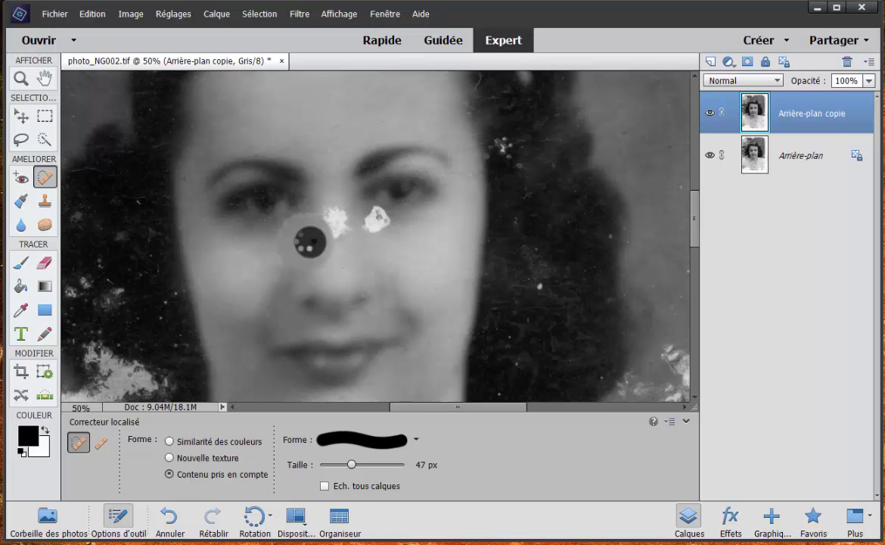
mouse_move(306, 238)
mouse_down()
mouse_move(329, 221)
mouse_move(306, 248)
mouse_up()
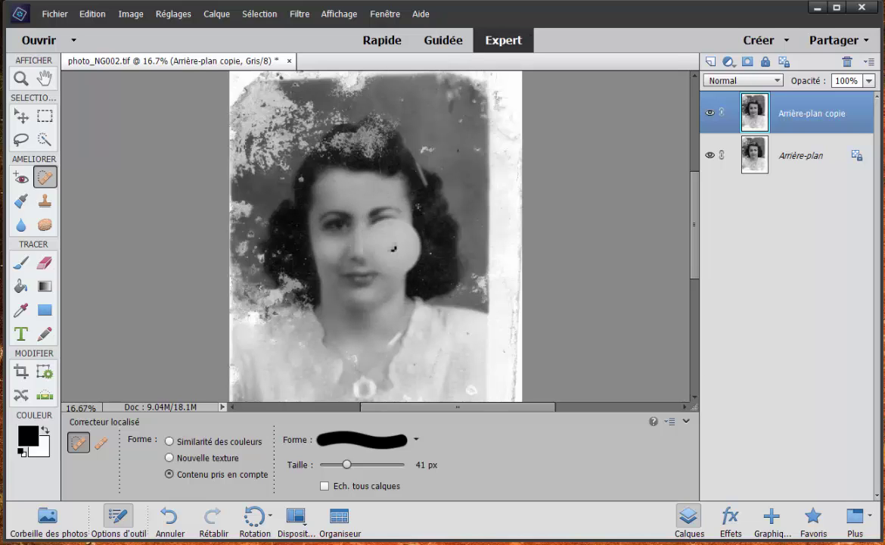
Step: Set the healing brush size to 85 px and heal the light marks in the upper background on the image's right side
click(340, 13)
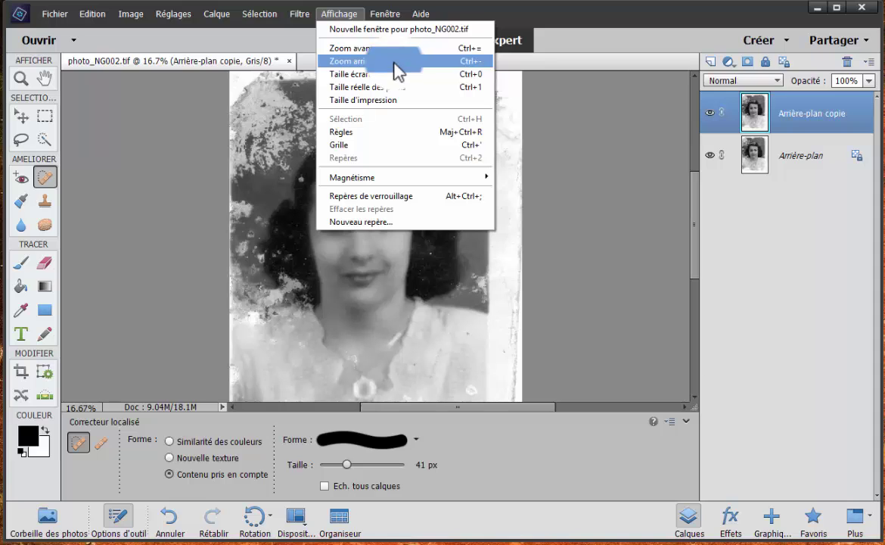
click(392, 68)
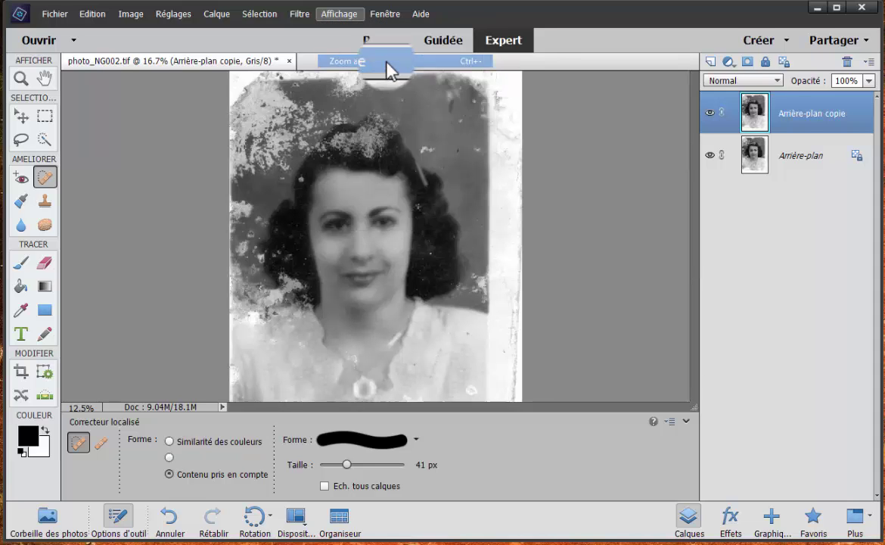
click(339, 47)
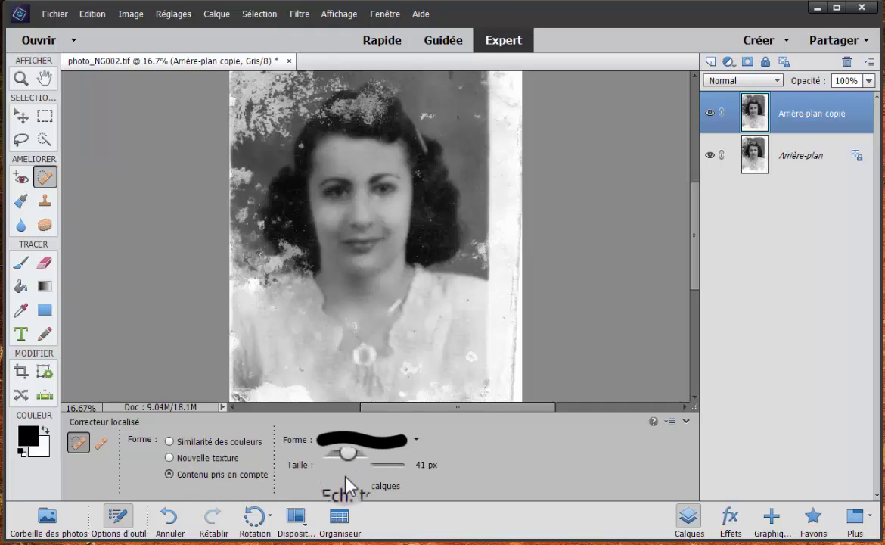
drag(347, 467, 355, 465)
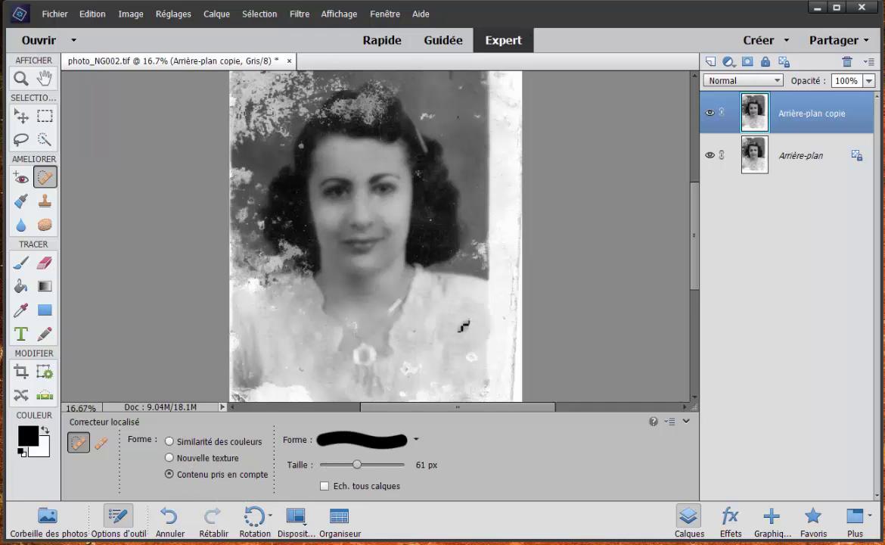
mouse_move(358, 472)
mouse_down()
mouse_move(374, 473)
mouse_move(358, 464)
mouse_up()
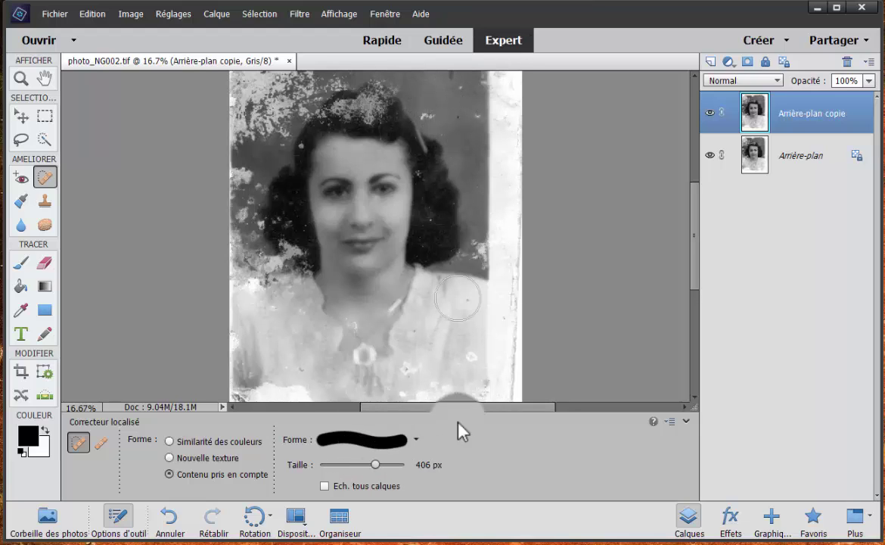
mouse_move(389, 467)
mouse_down()
mouse_move(356, 465)
mouse_move(365, 466)
mouse_up()
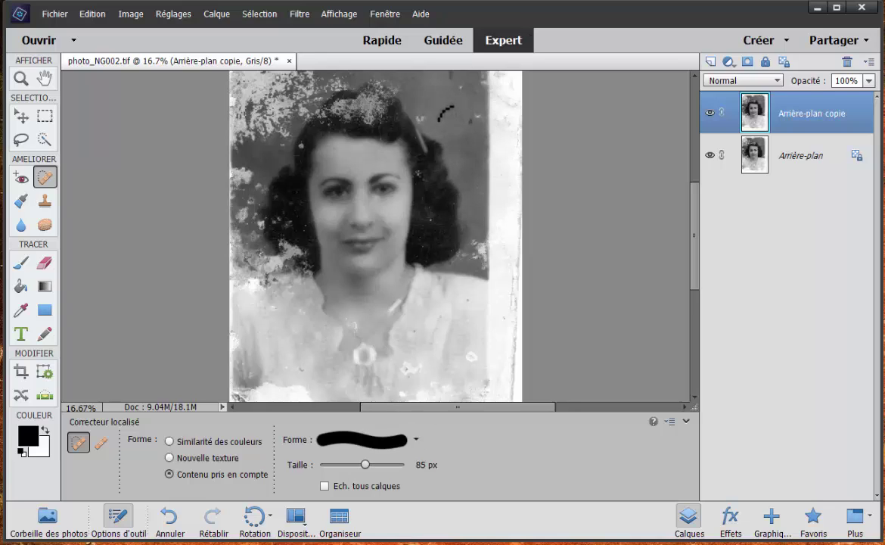
click(422, 121)
click(439, 108)
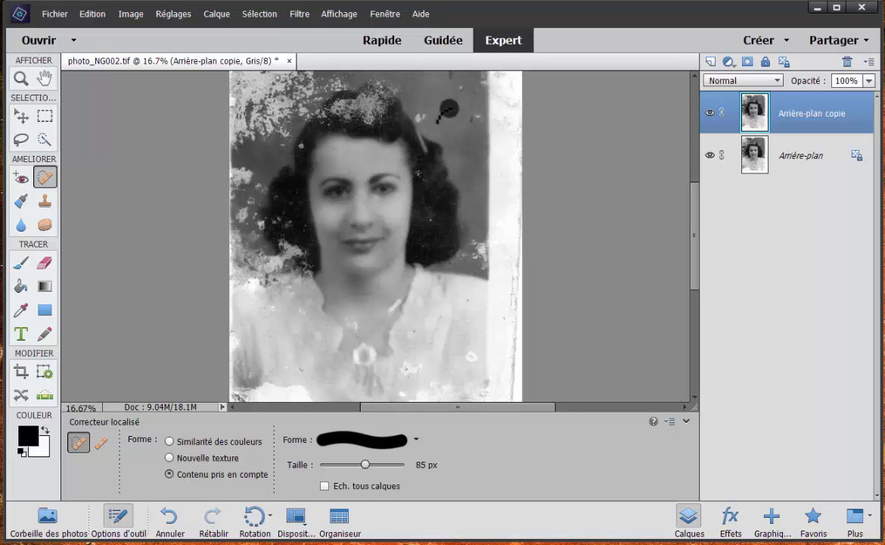
drag(441, 111, 424, 118)
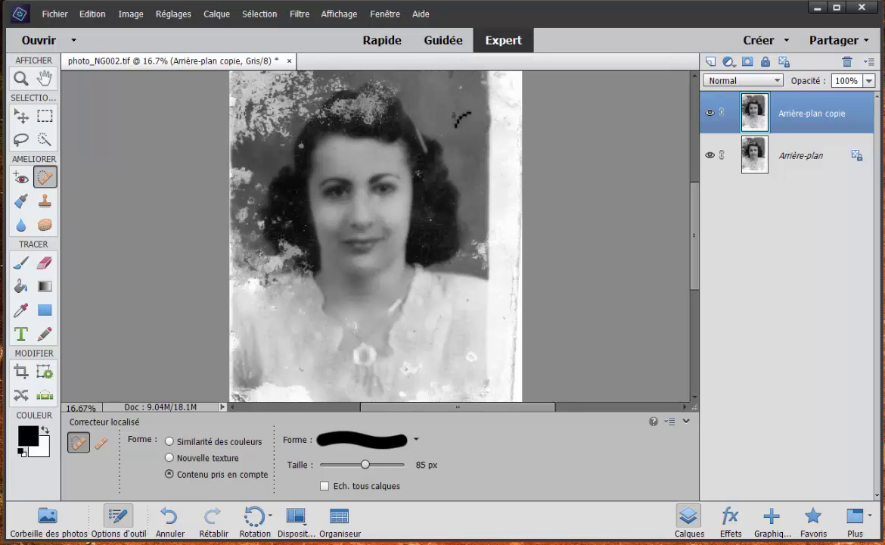
click(472, 142)
click(461, 126)
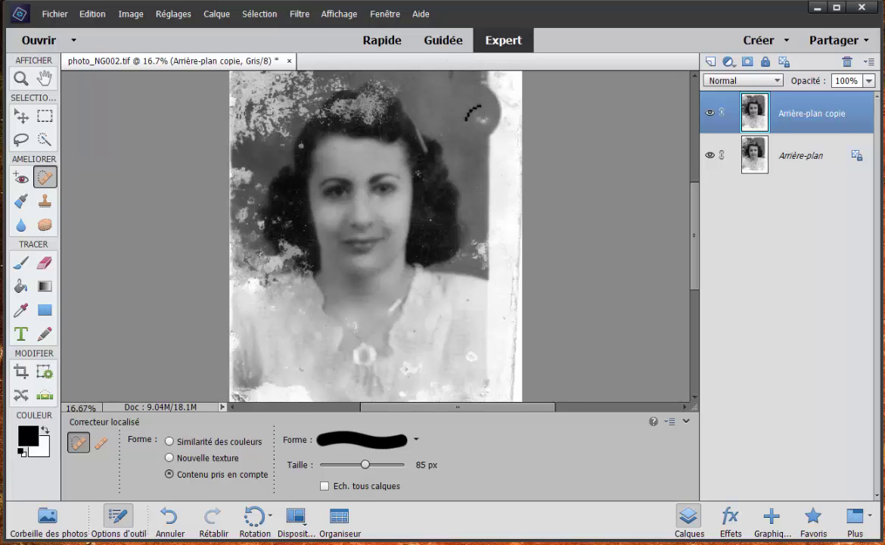
click(474, 112)
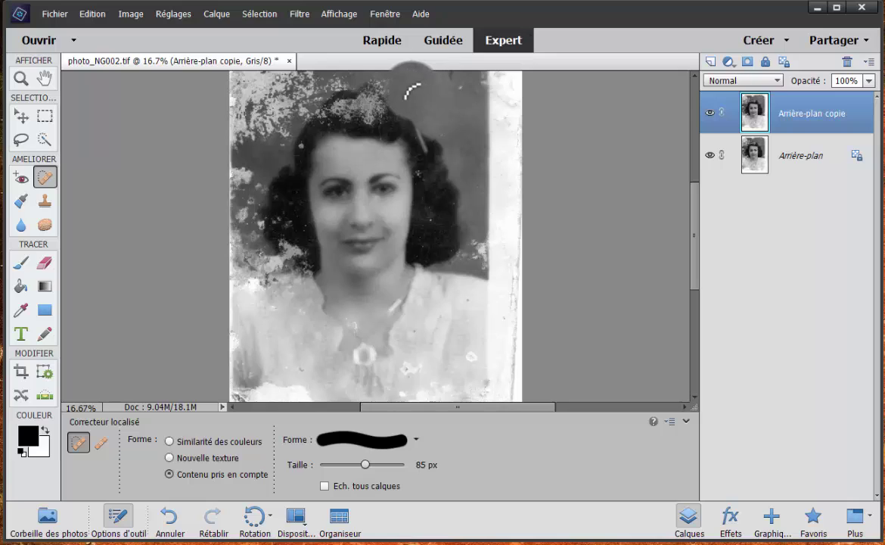
click(410, 90)
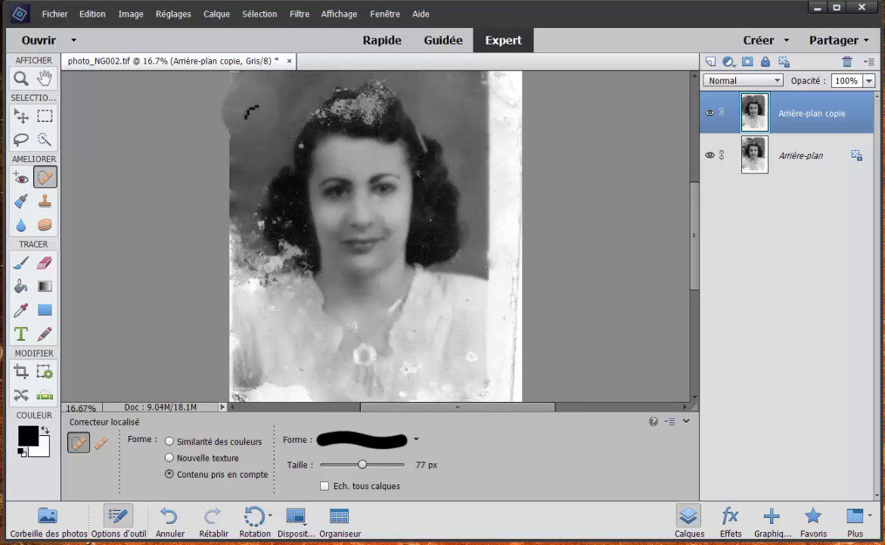
Step: Heal the remaining background damage on the image's left side at 77 px, and compare with the original by toggling the Arrière-plan copie layer's visibility
click(366, 236)
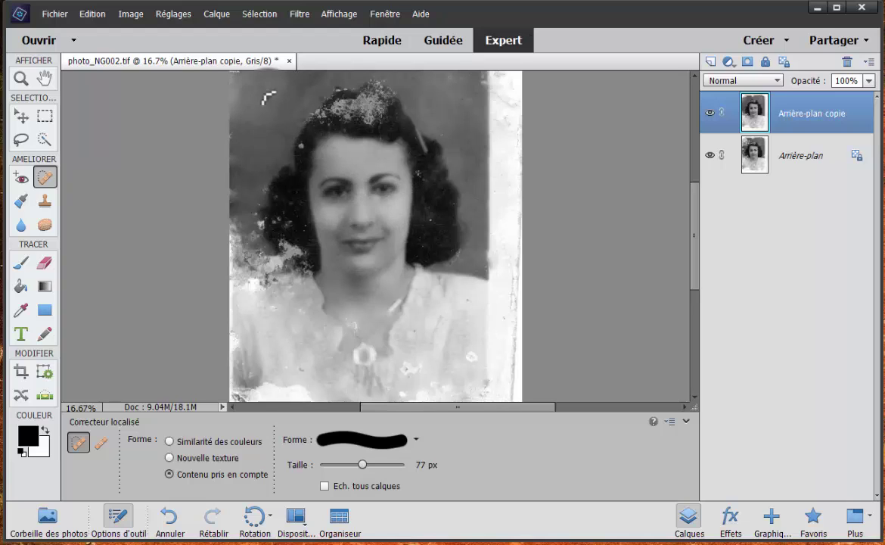
click(327, 84)
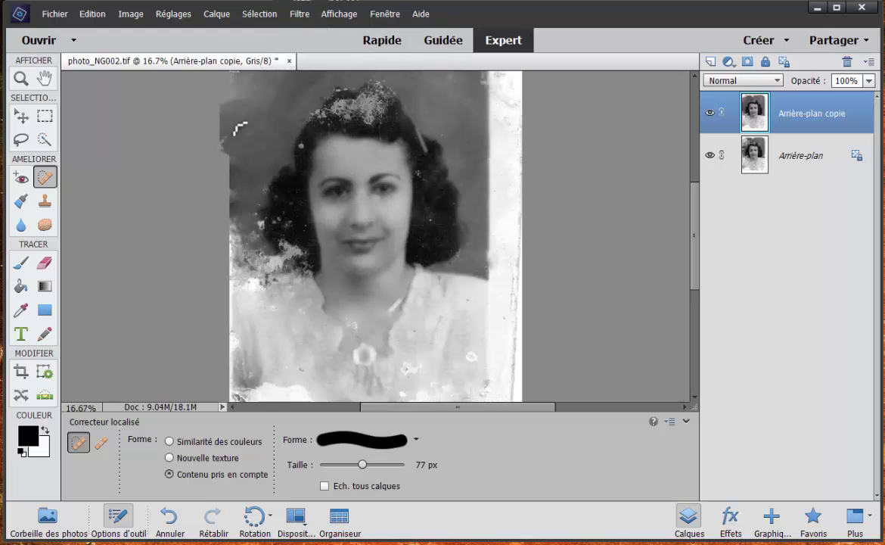
click(710, 112)
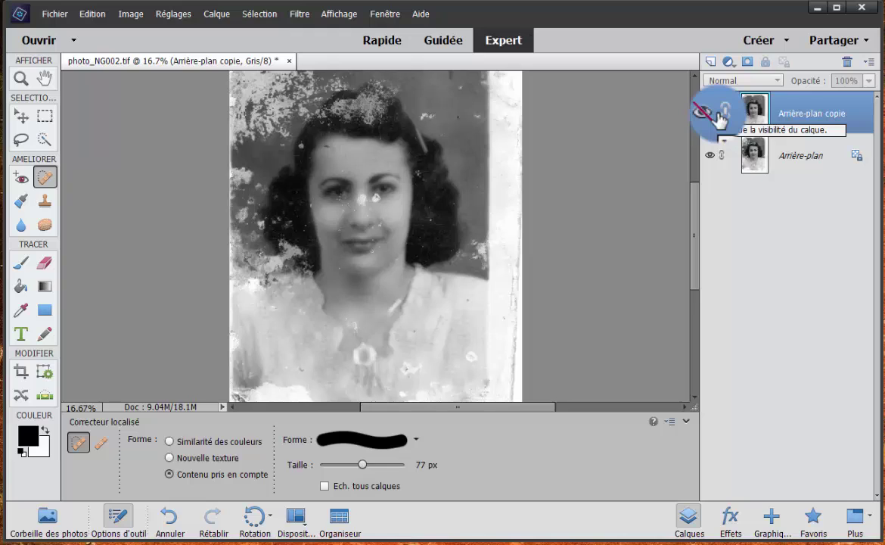
click(711, 114)
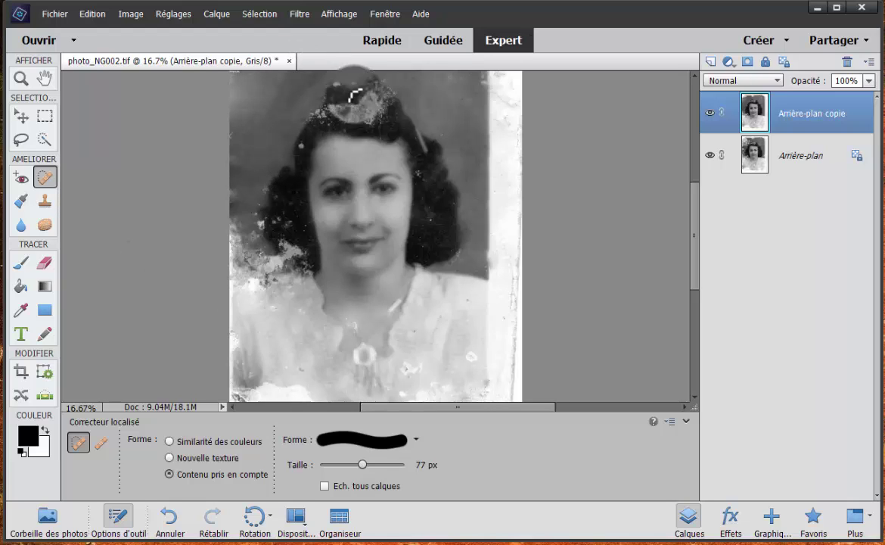
Step: Activate the clone stamp (Tampon de duplication) at 246 px and 34% opacity, and sample the clean background on the image's left side to cover the damage
click(45, 200)
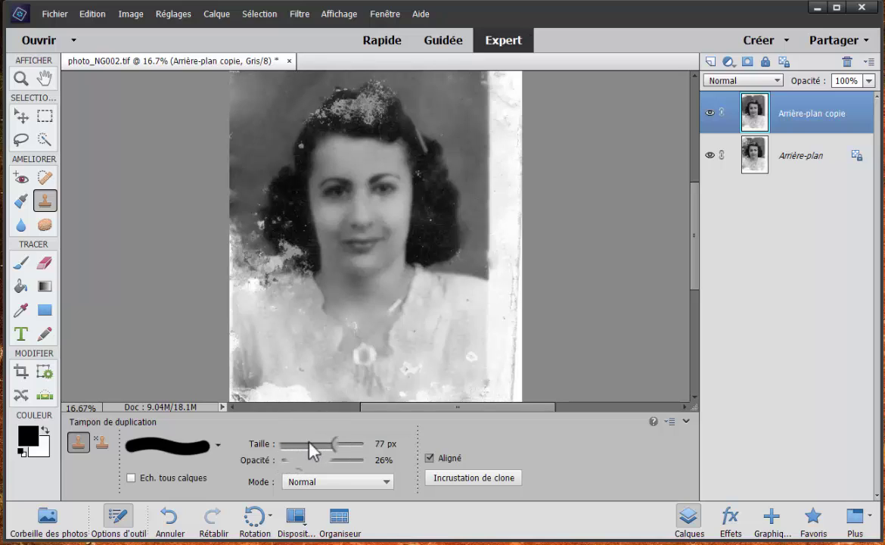
drag(327, 443, 308, 471)
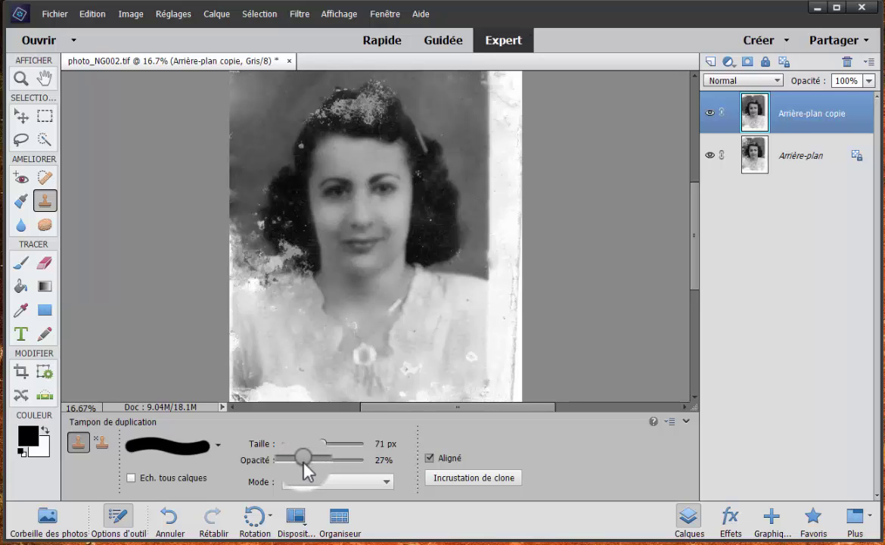
drag(304, 463, 306, 464)
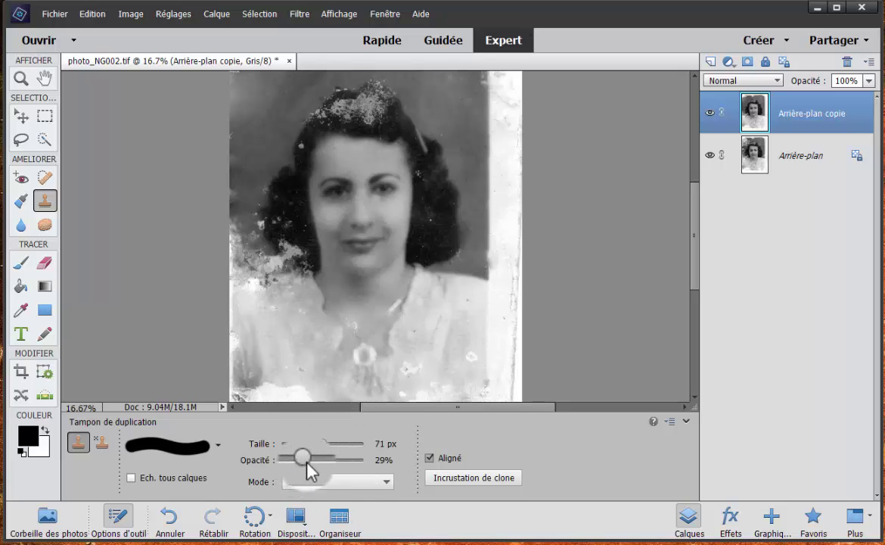
drag(307, 465, 308, 469)
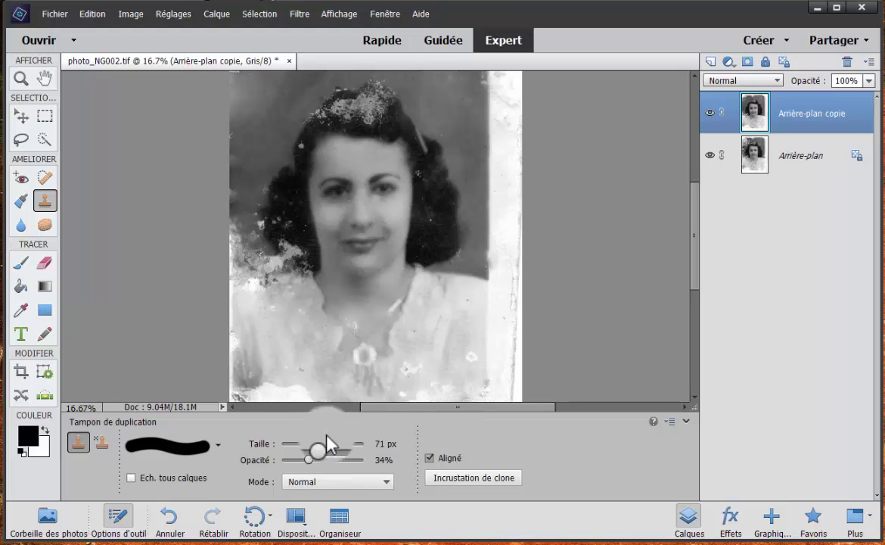
drag(324, 444, 332, 444)
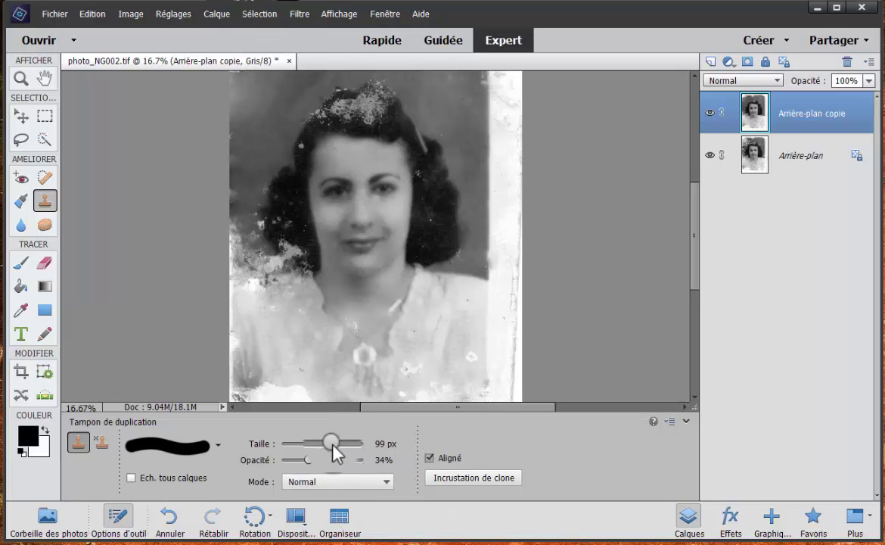
drag(329, 443, 336, 443)
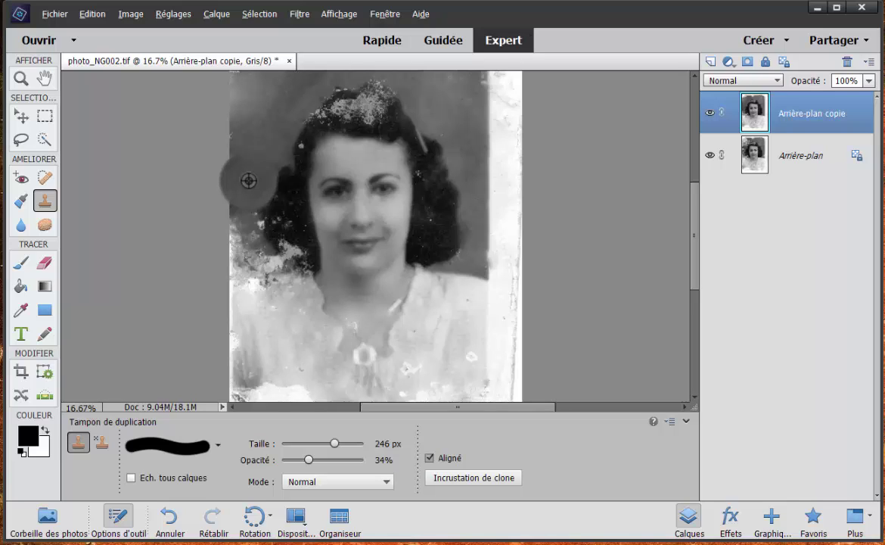
alt+click(248, 181)
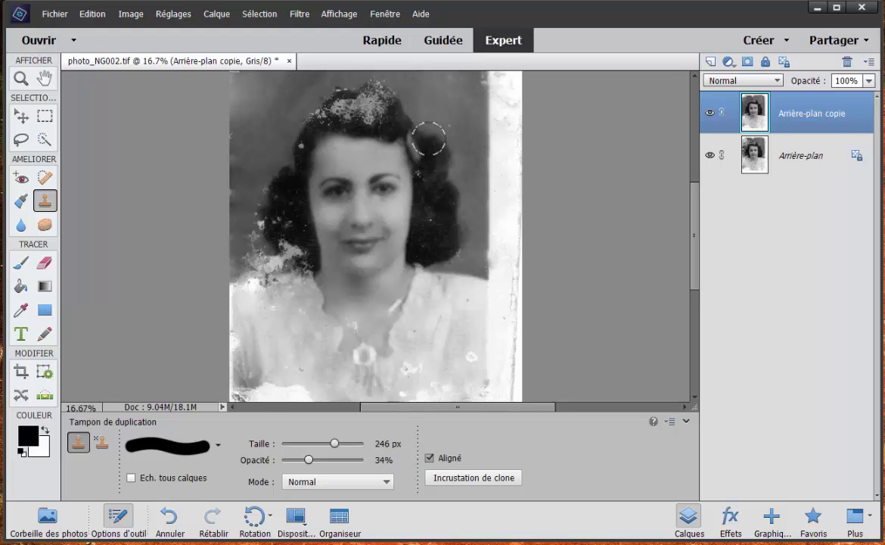
Step: Set the clone stamp size to 81 px and clone over the light specks along the hair's upper edge on the image's left side
click(321, 445)
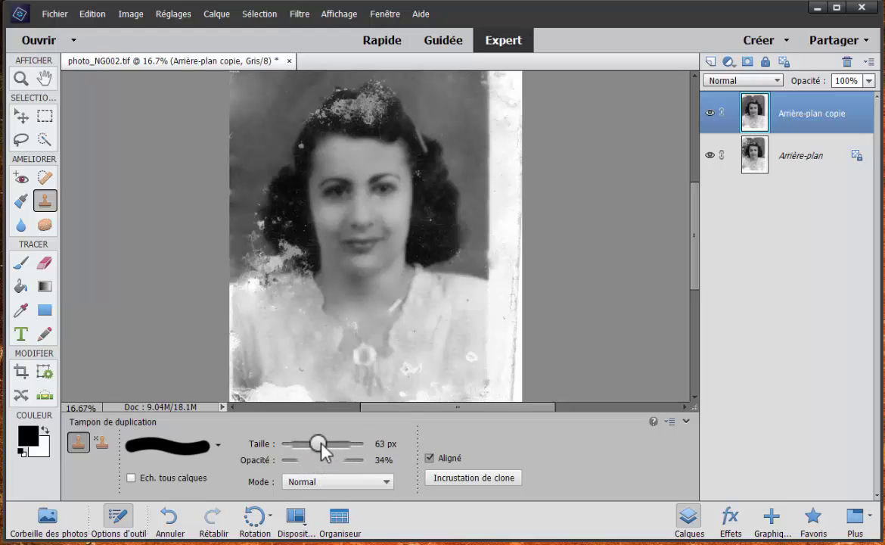
drag(321, 448, 325, 445)
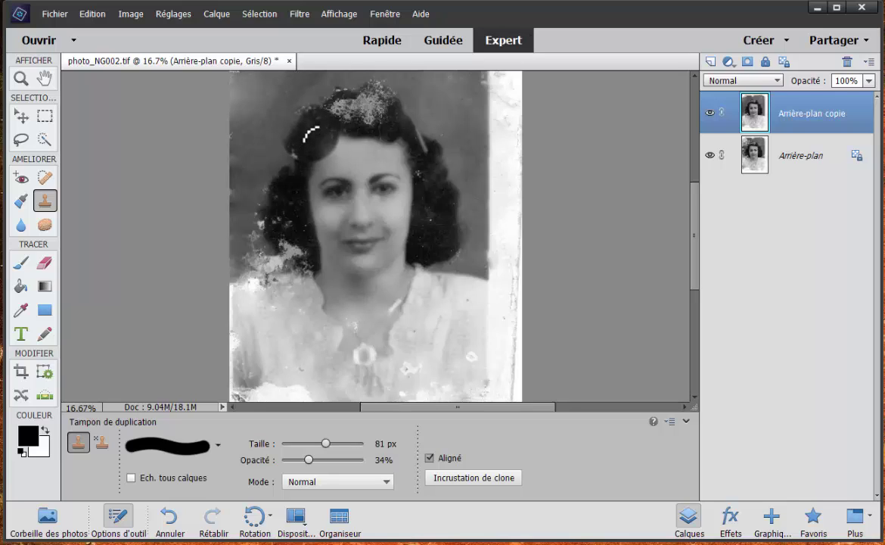
key(alt)
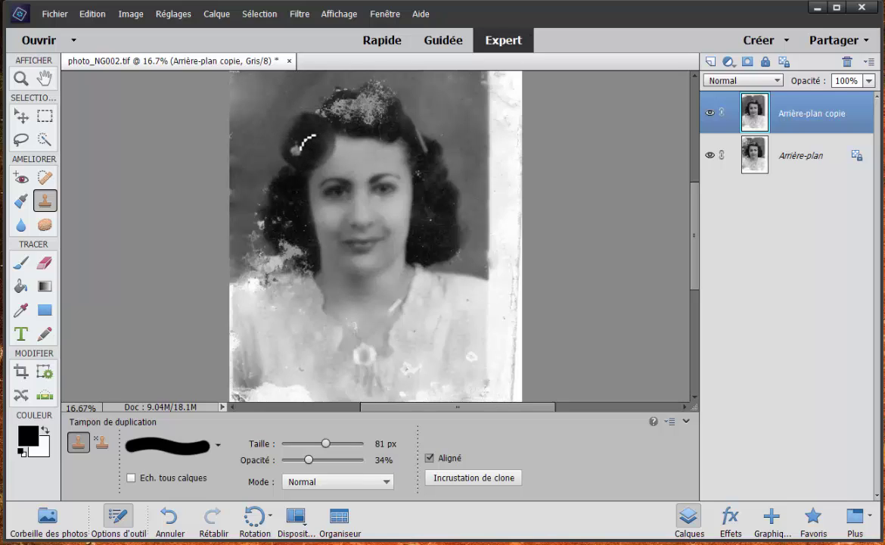
drag(295, 151, 303, 150)
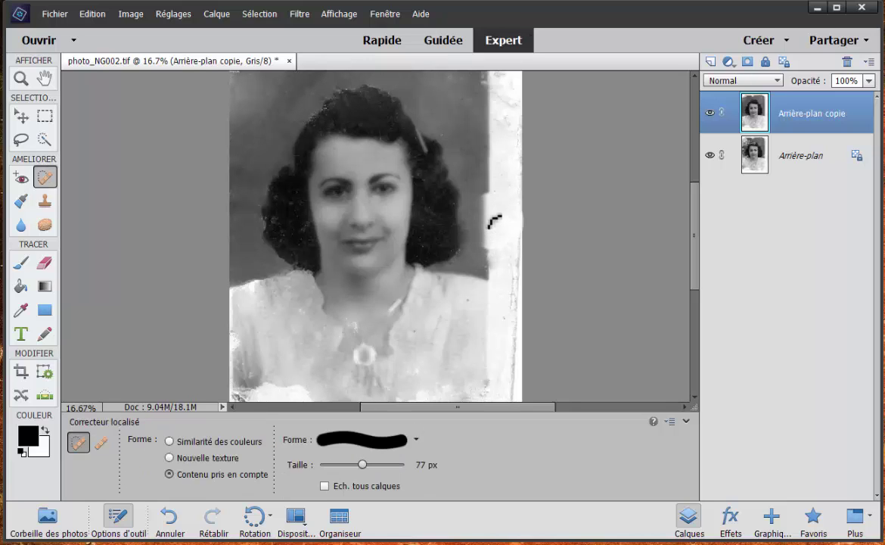
Step: Review the whole retouched photo at 12.5% zoom and reselect the spot healing brush (Correcteur localisé)
click(339, 14)
click(369, 61)
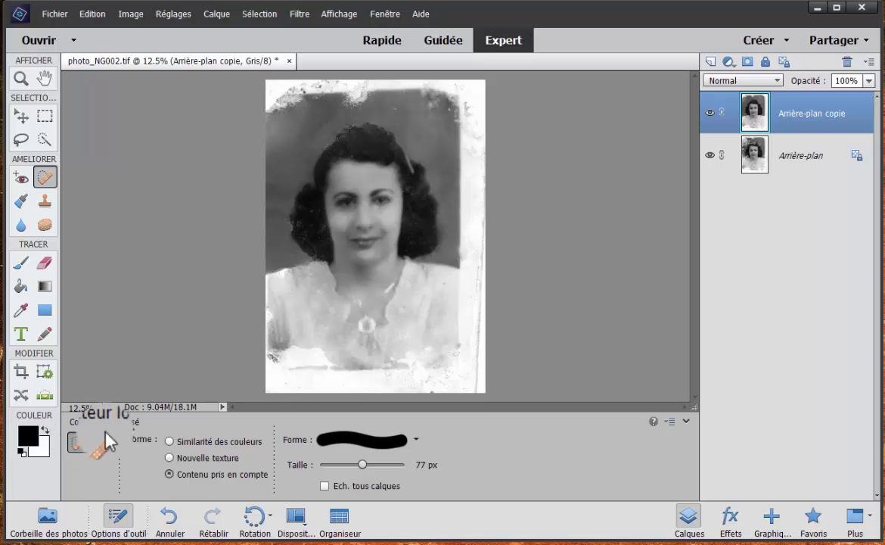
click(44, 200)
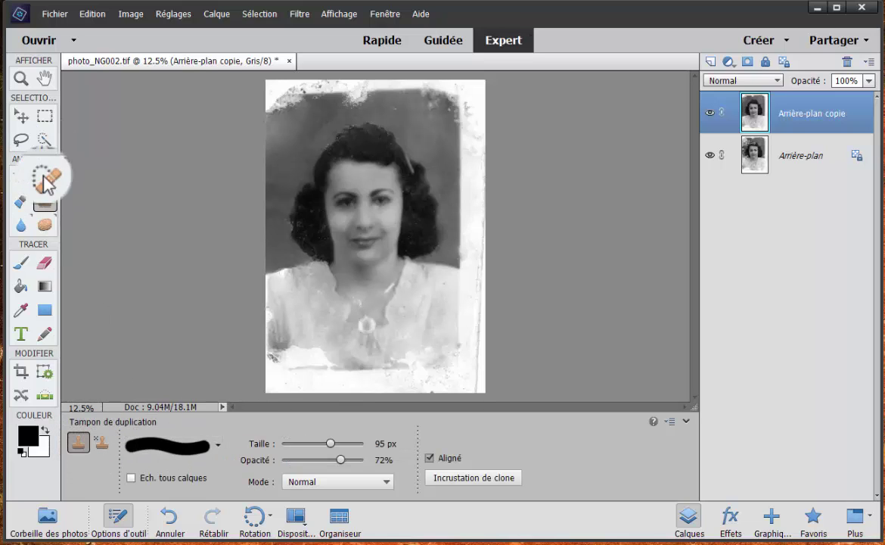
click(45, 176)
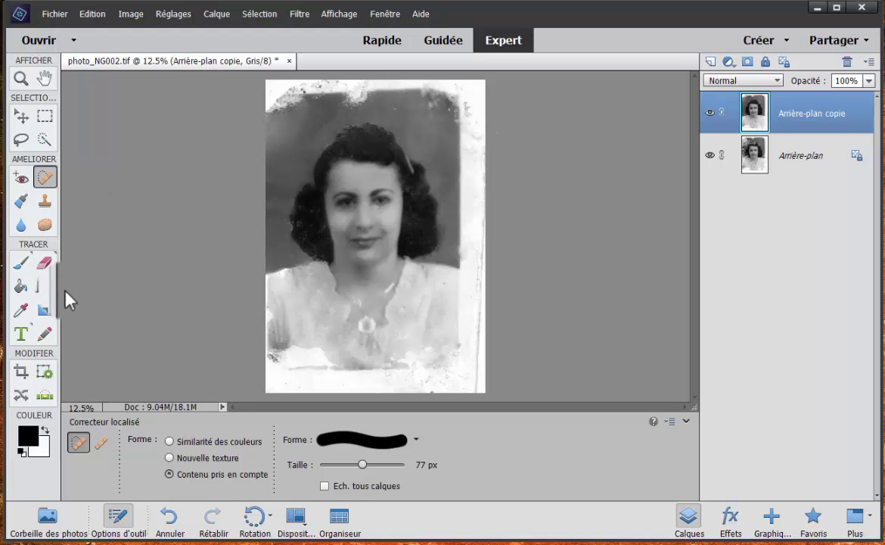
Step: Crop the photo at the custom 15 × 20 cm format around the portrait, excluding the damaged white borders and peeled upper corners
click(21, 370)
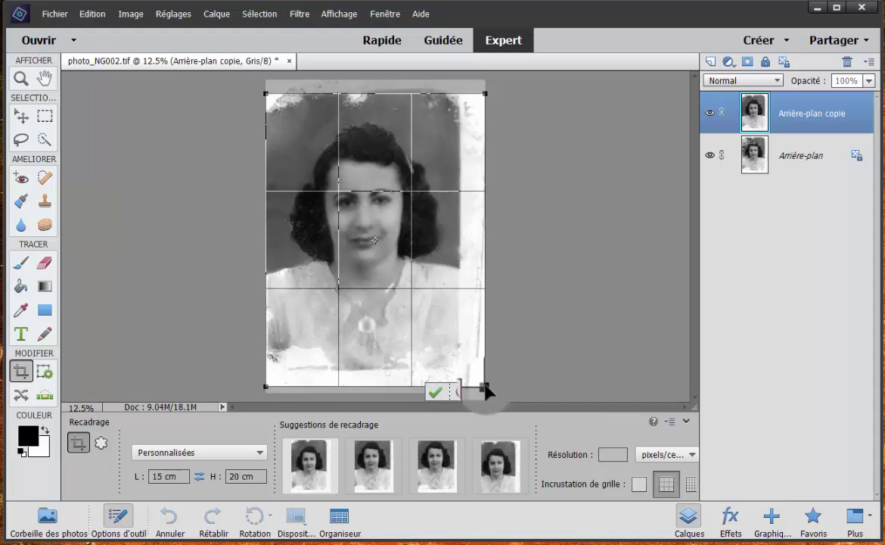
drag(485, 388, 467, 345)
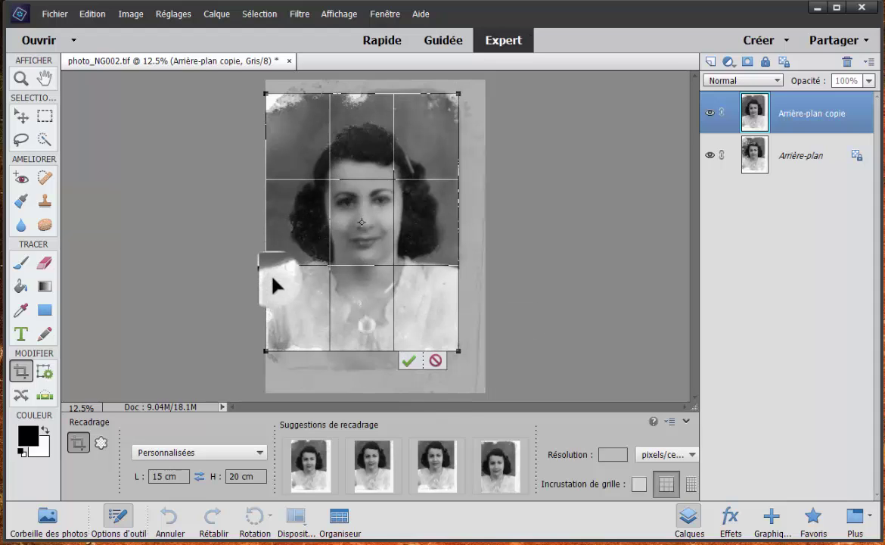
drag(264, 351, 283, 329)
mouse_move(417, 144)
mouse_down()
mouse_move(420, 153)
mouse_move(422, 143)
mouse_move(411, 149)
mouse_up()
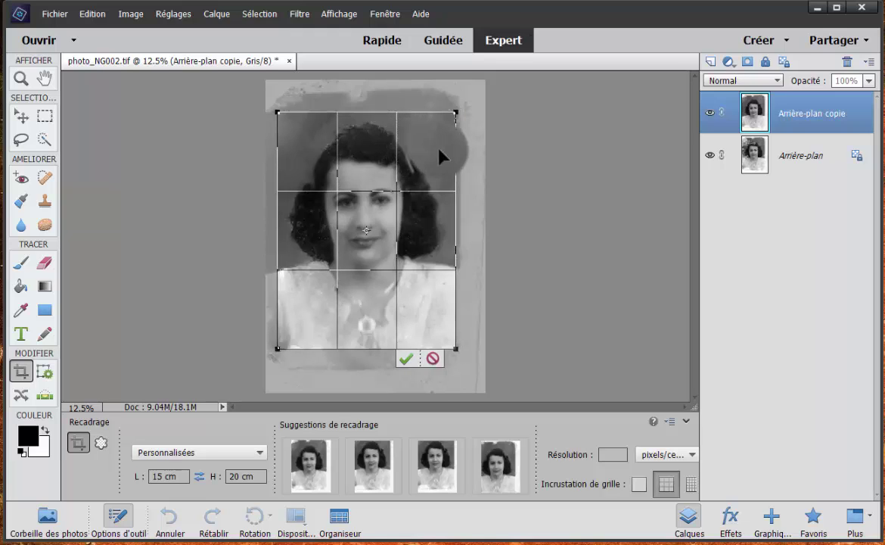
key(Return)
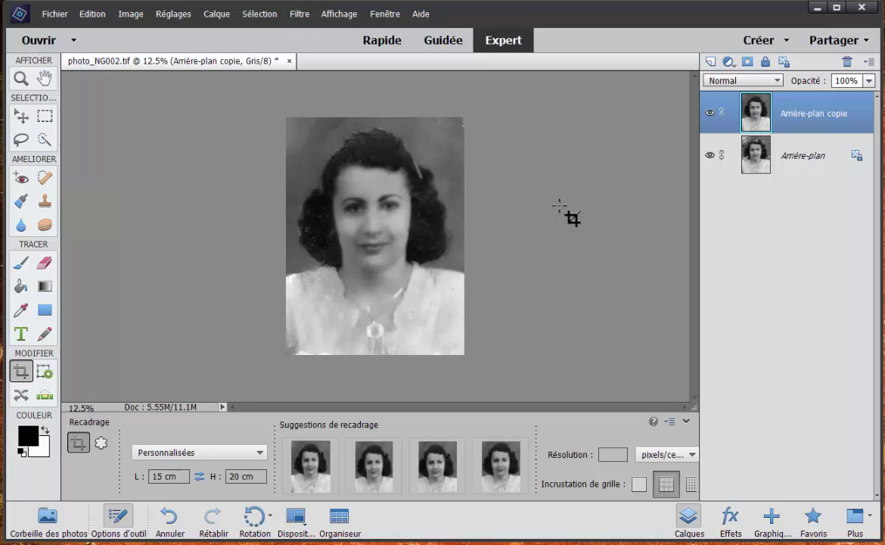
Step: Compare the cropped retouch with the original by hiding and showing the Arrière-plan copie layer
click(709, 112)
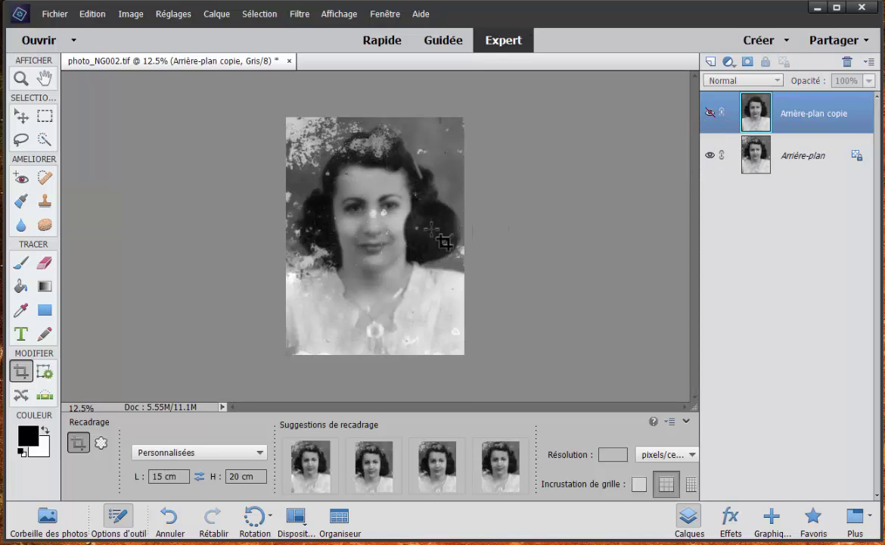
click(709, 109)
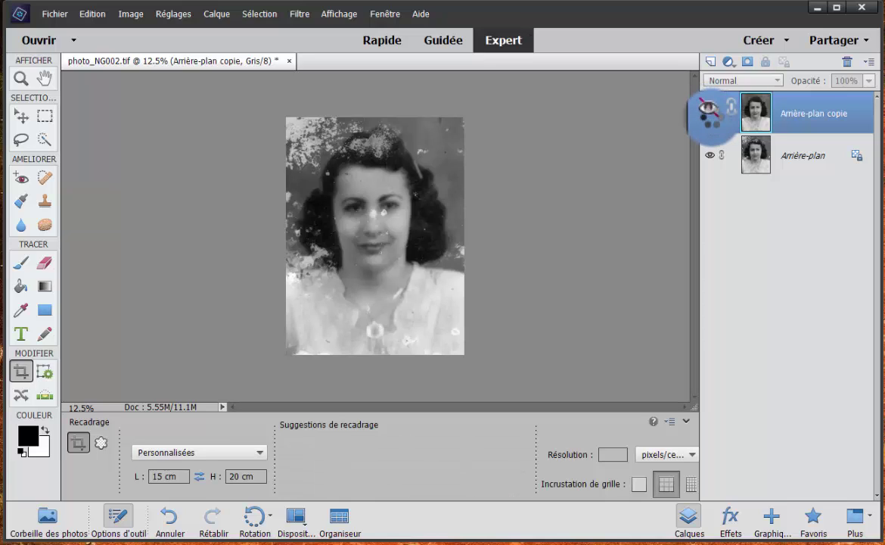
click(709, 108)
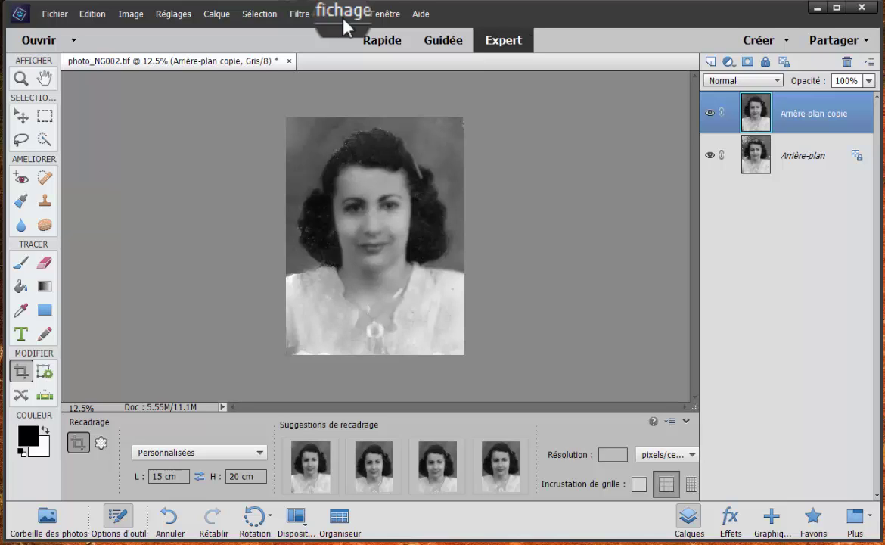
Step: Sharpen the Arrière-plan copie layer with Régler la netteté at 202% gain, 2.1 px radius and Flou gaussien, previewing the whole portrait at 10%
click(173, 15)
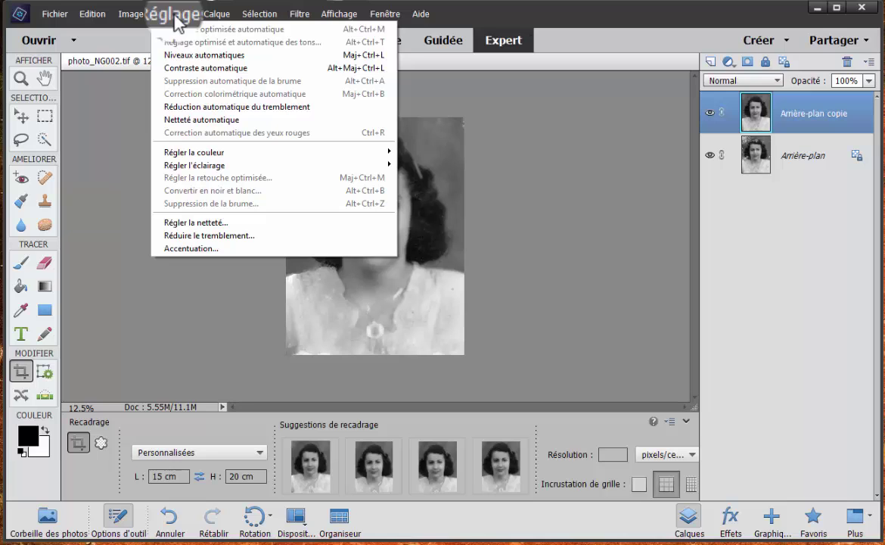
mouse_move(255, 168)
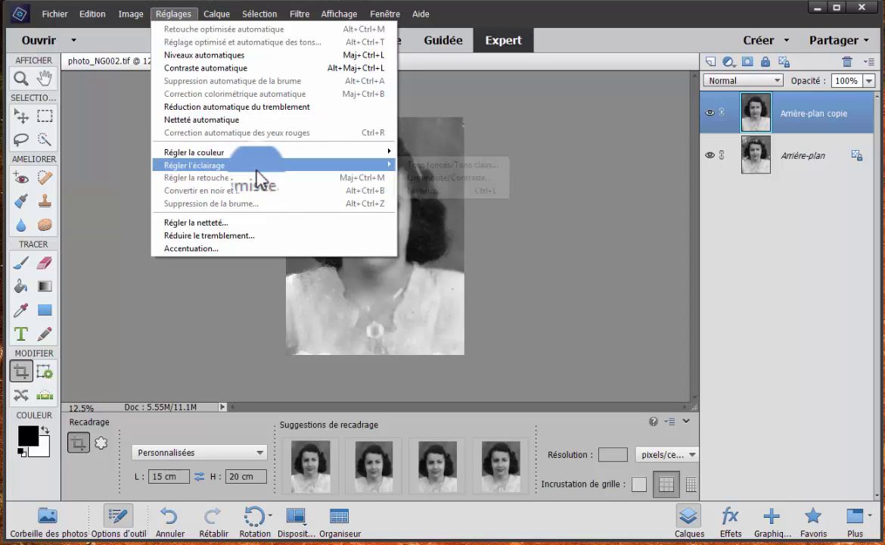
click(272, 222)
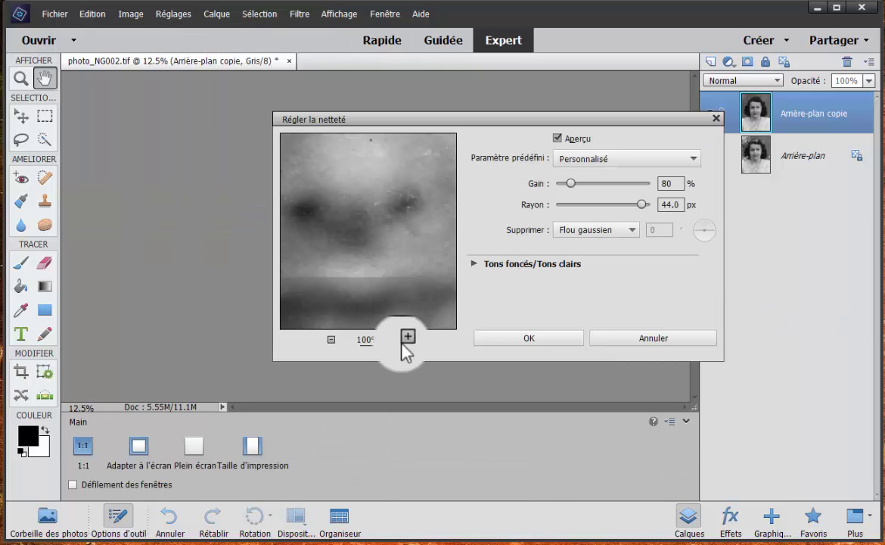
click(332, 340)
click(333, 341)
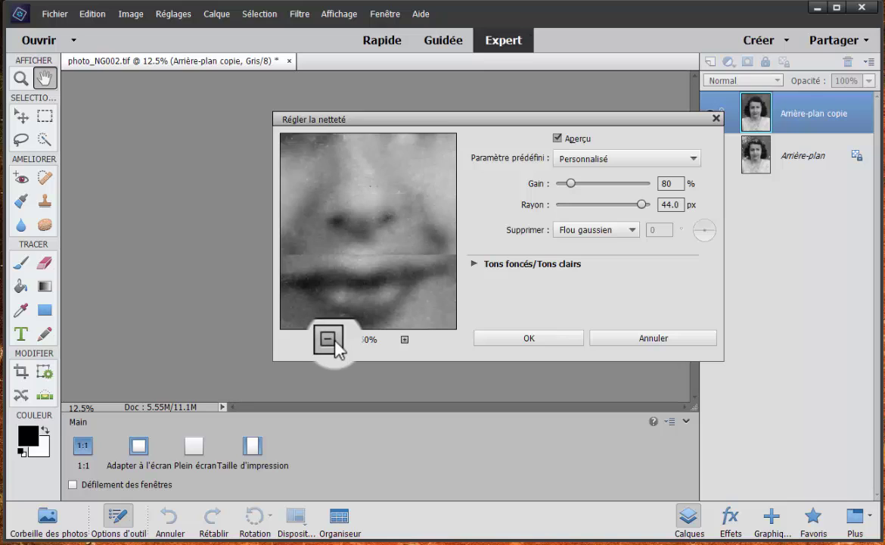
click(334, 341)
click(335, 340)
click(330, 341)
click(330, 340)
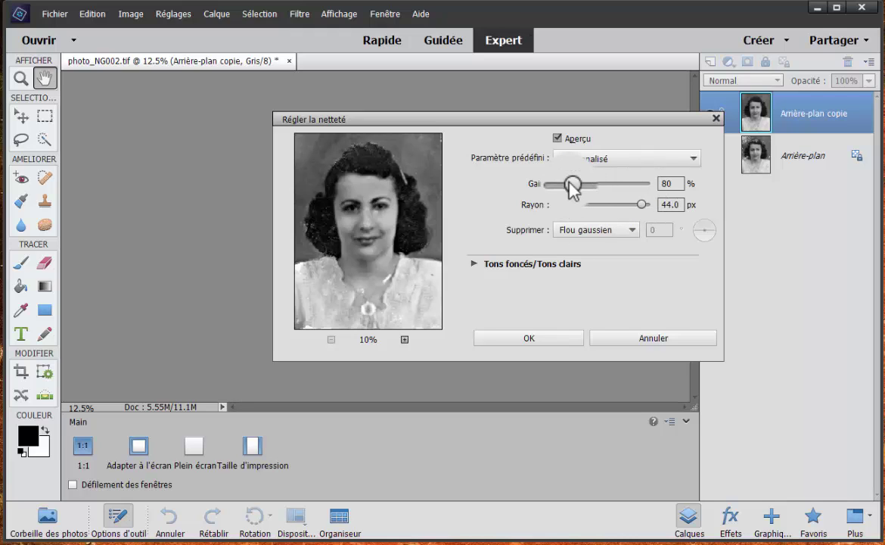
drag(642, 205, 592, 210)
mouse_move(579, 210)
mouse_down()
mouse_move(569, 211)
mouse_move(574, 183)
mouse_move(622, 185)
mouse_move(594, 187)
mouse_move(567, 206)
mouse_move(579, 205)
mouse_up()
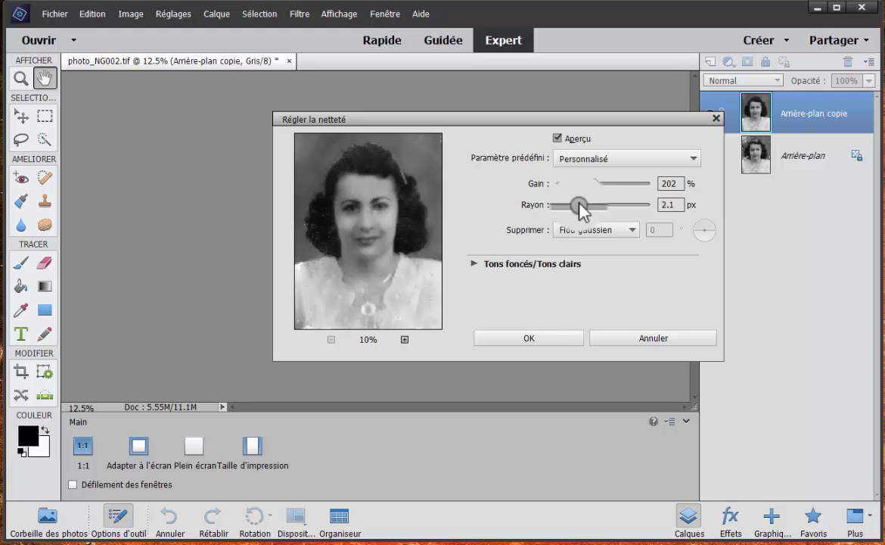
click(543, 341)
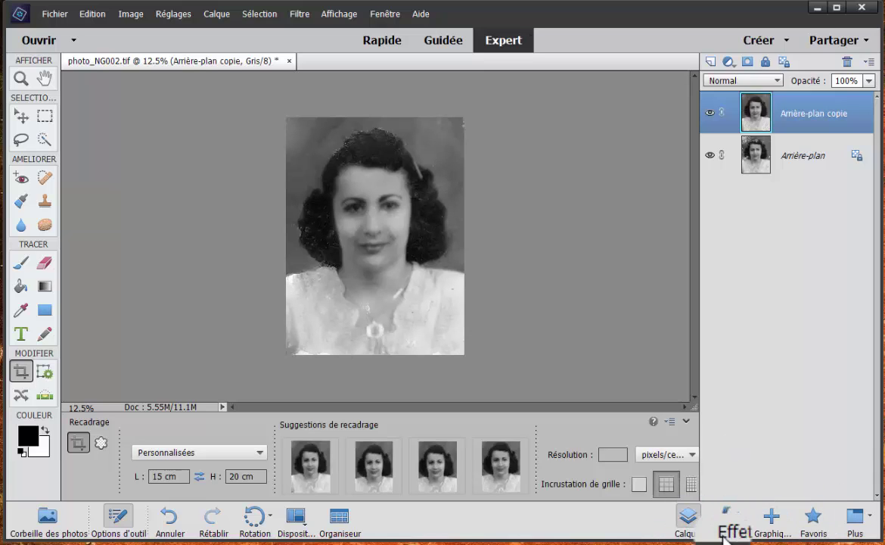
Step: Apply the favourite sepia tint effect (Teinte sépia) to the portrait, flattening the image for the colour mode change
click(813, 521)
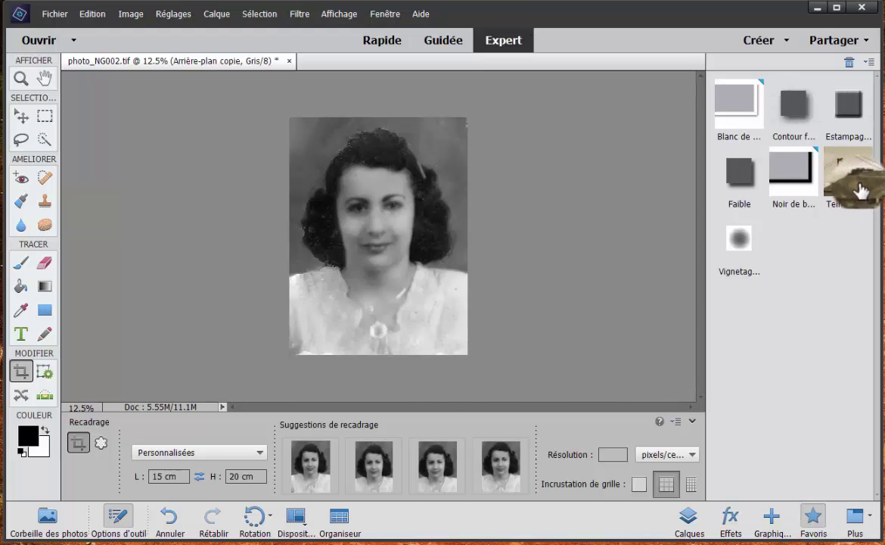
drag(860, 204, 826, 240)
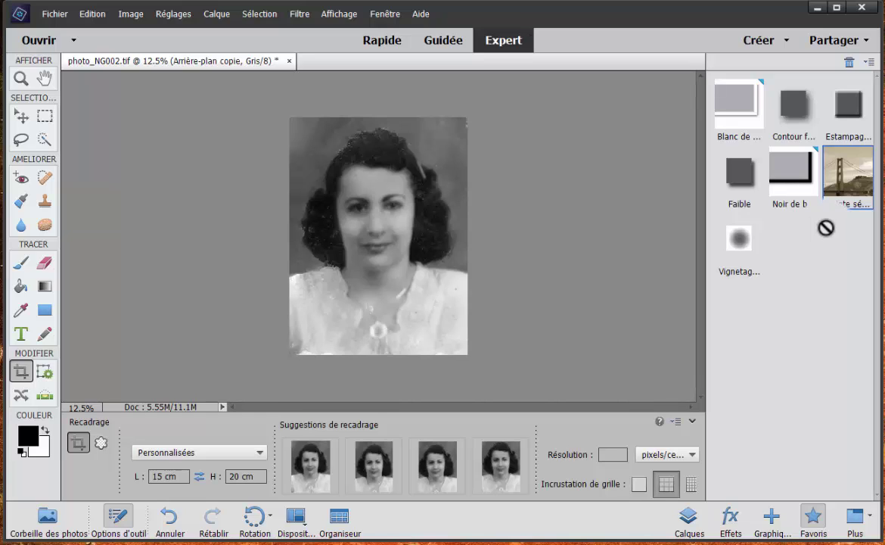
drag(826, 228, 610, 220)
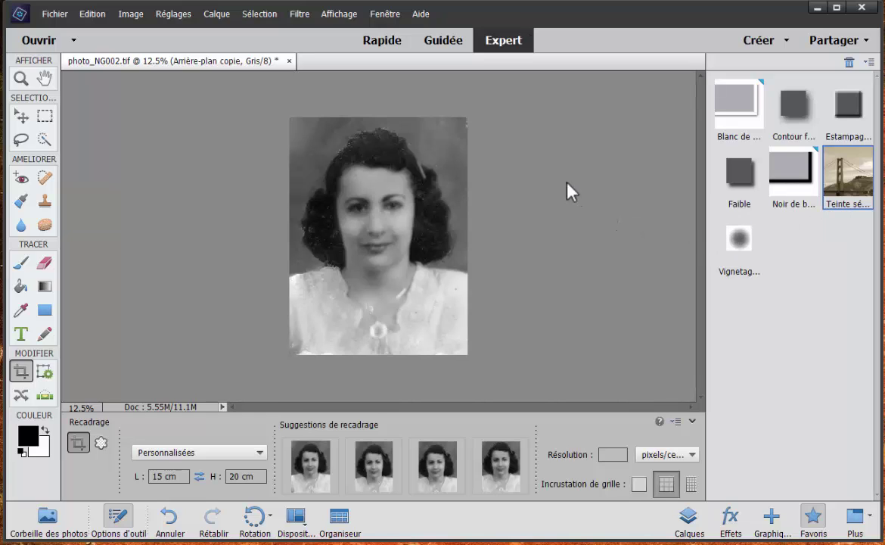
drag(530, 228, 853, 181)
double_click(853, 181)
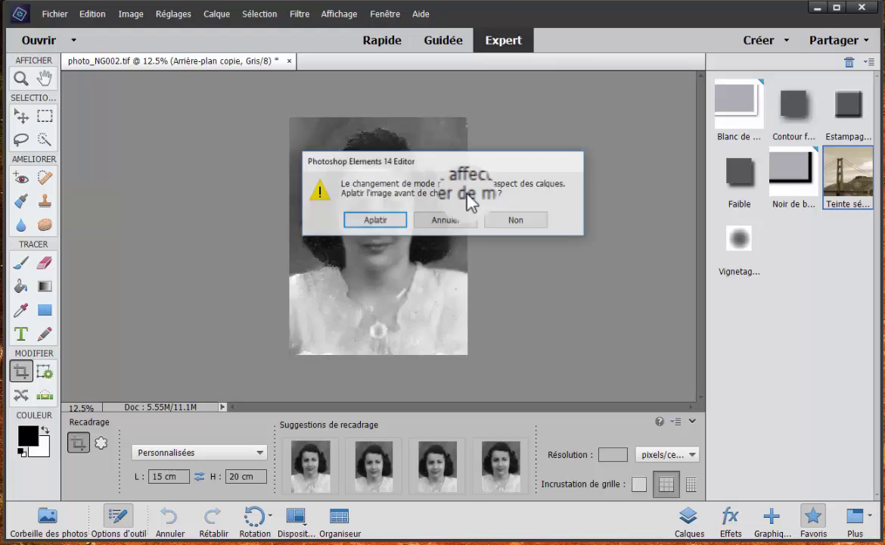
click(366, 221)
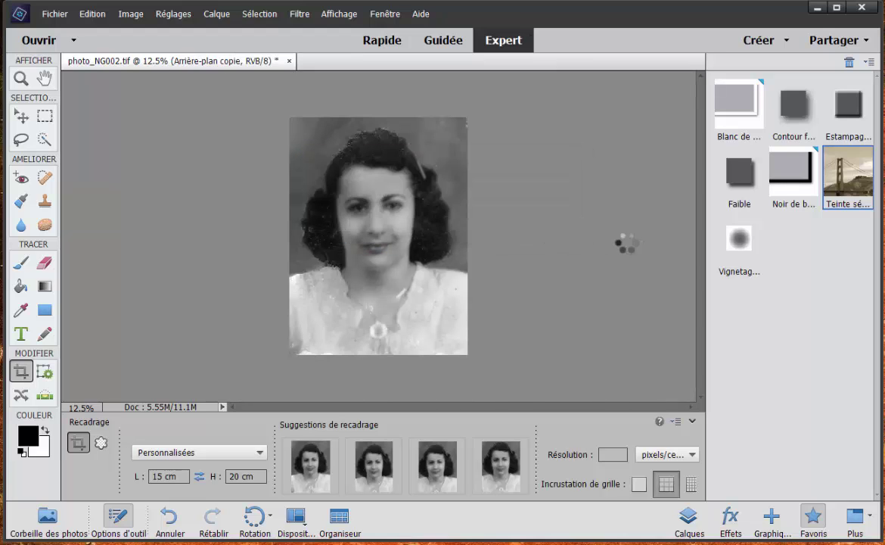